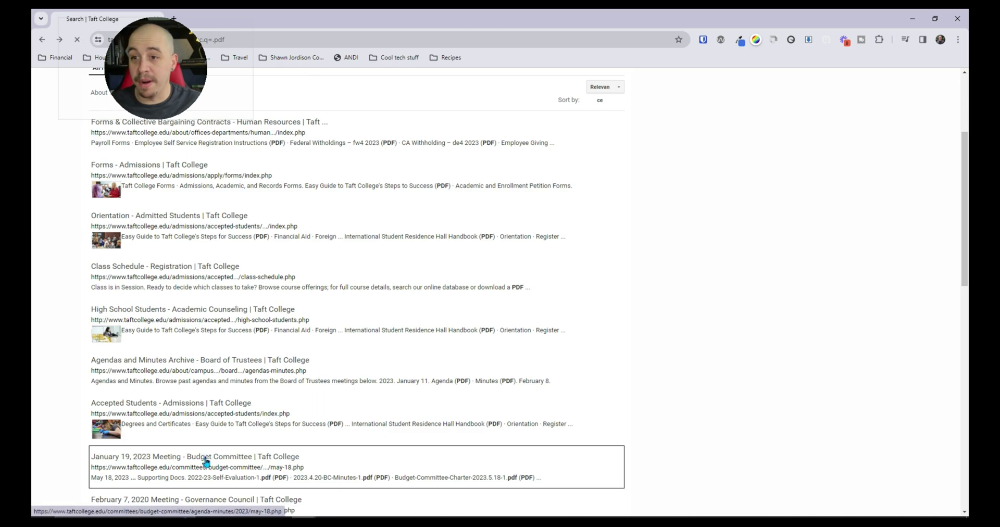
- Open the Budget Committee page and its 2023.5.18 BC Agenda PDF in Chrome
click(206, 458)
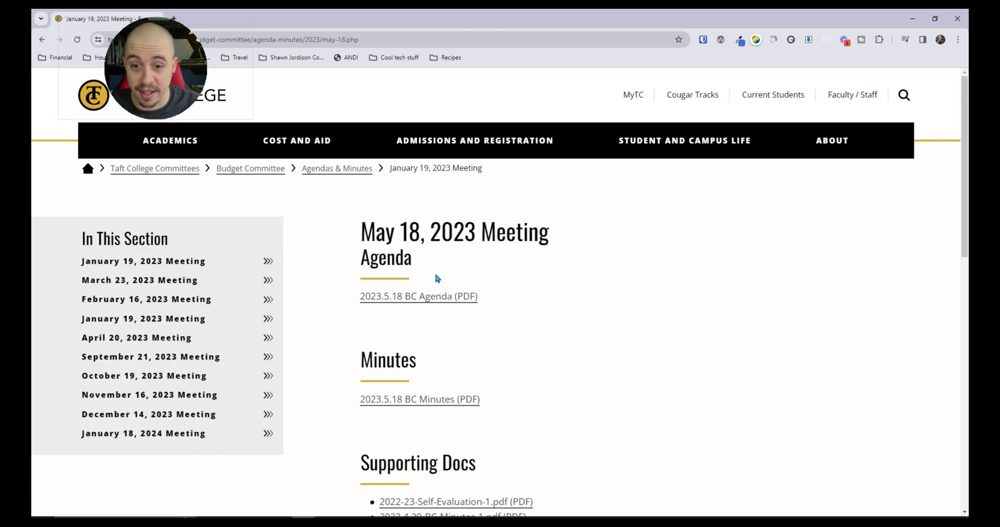
drag(359, 297, 462, 298)
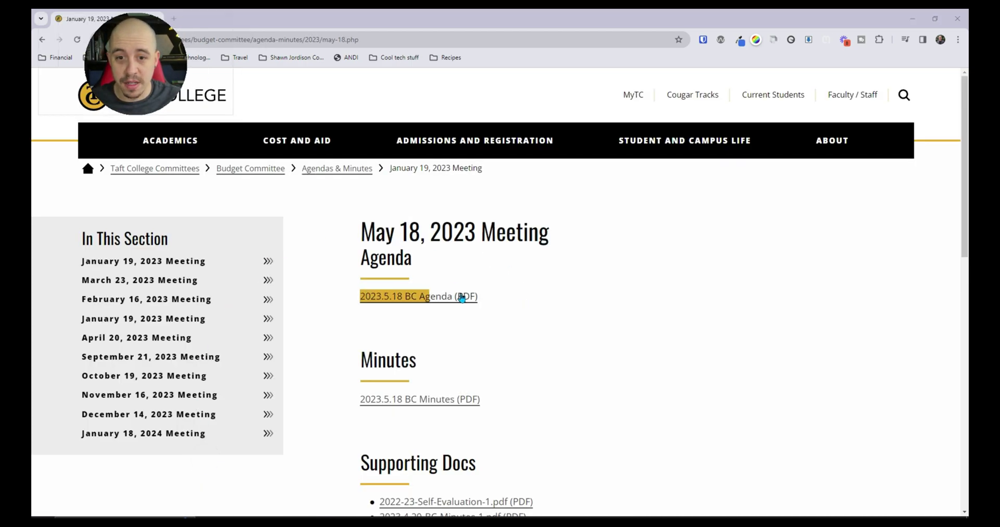
click(423, 297)
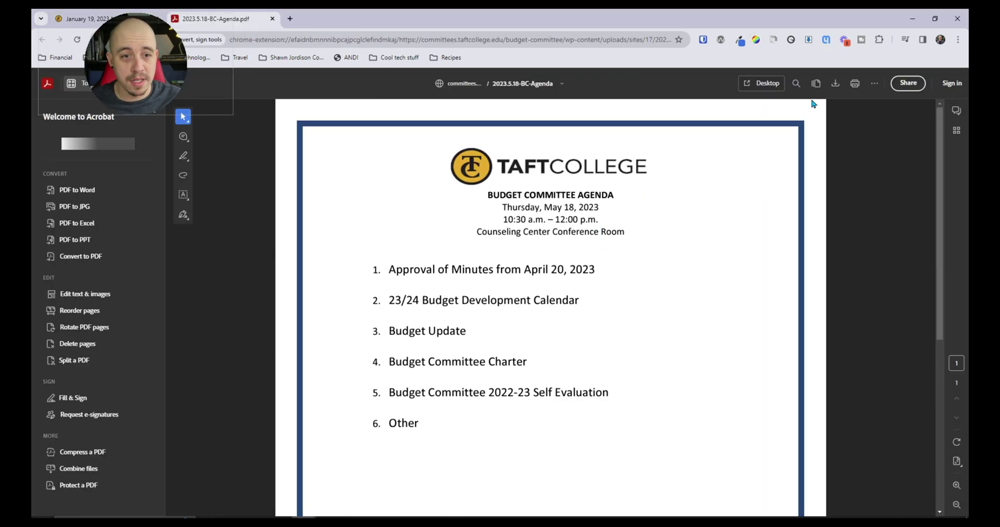
- Download the agenda PDF, open it in Acrobat, and step through its tags to inspect their content
click(834, 83)
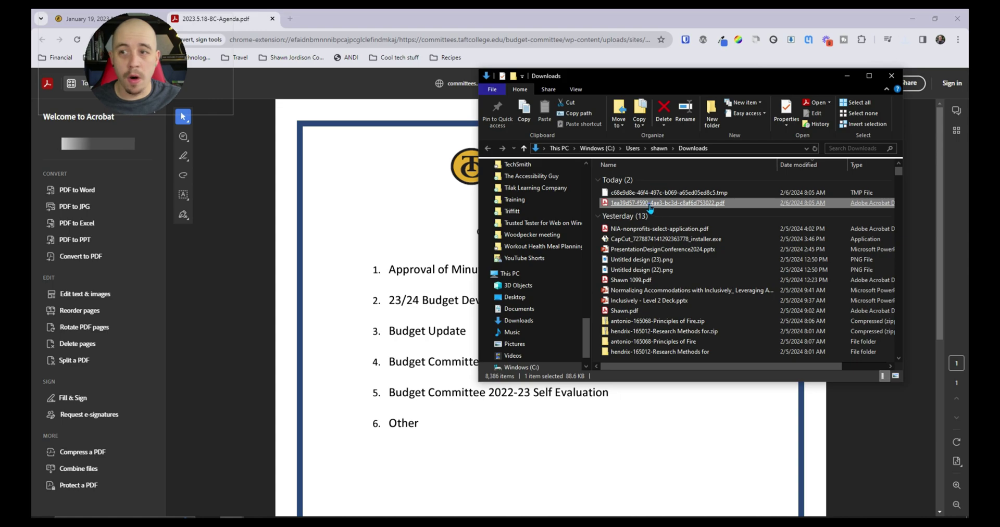
double_click(649, 204)
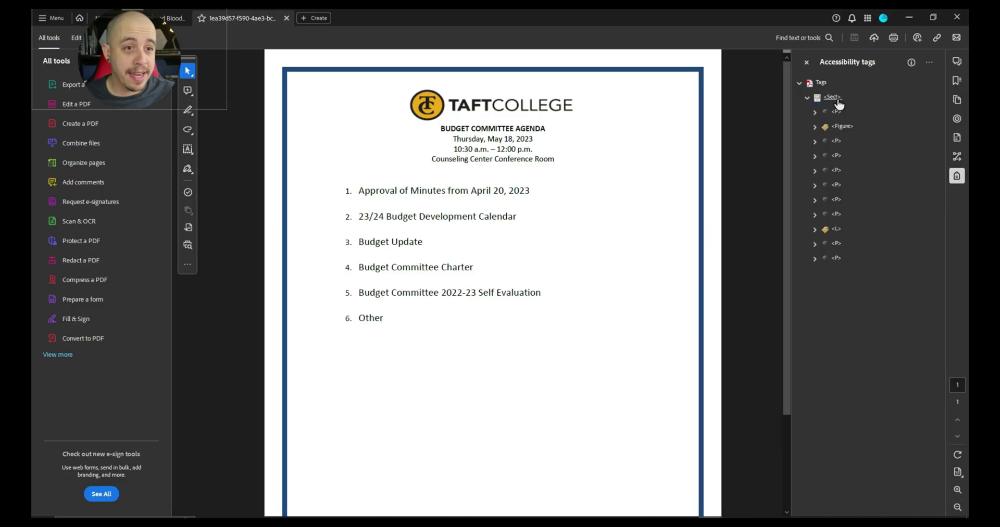
key(Down)
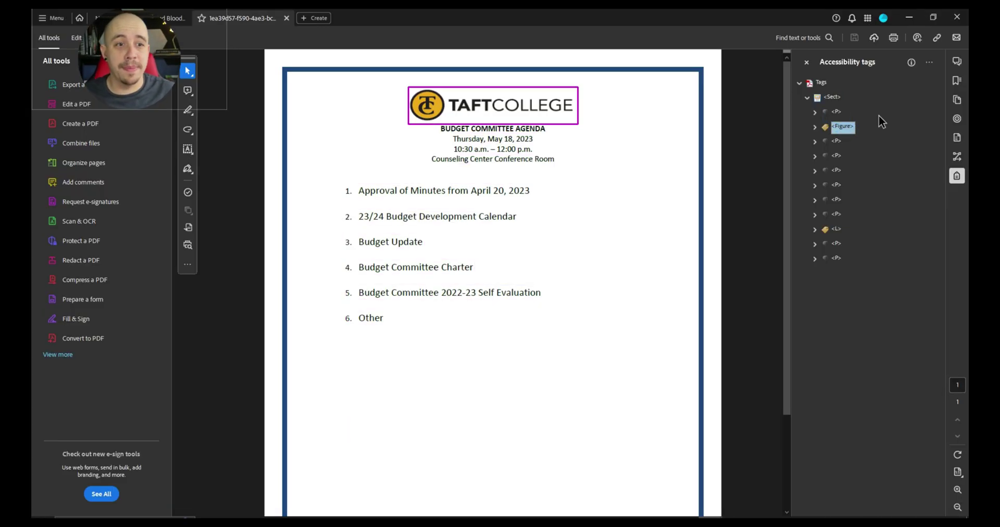
key(Down)
key(Down)
key(Down)
key(Down)
key(Down)
key(Down)
key(Down)
key(Down)
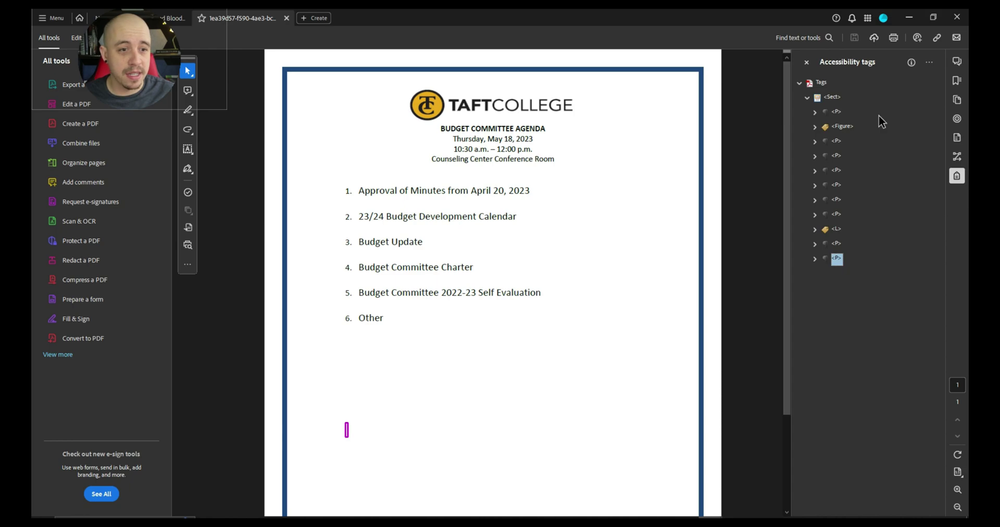
key(Up)
key(Up)
key(Up)
key(Up)
key(Up)
key(Up)
key(Up)
key(Up)
key(Up)
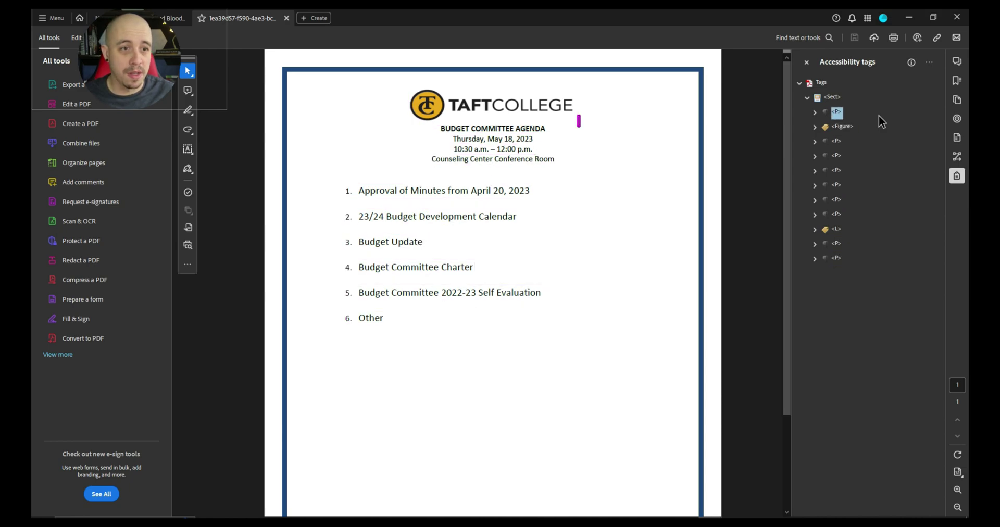
key(Down)
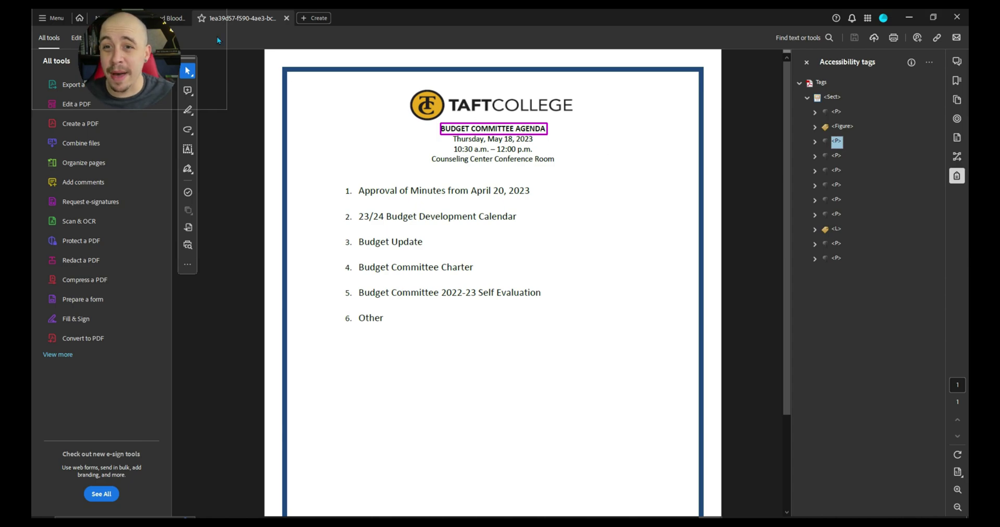
click(46, 16)
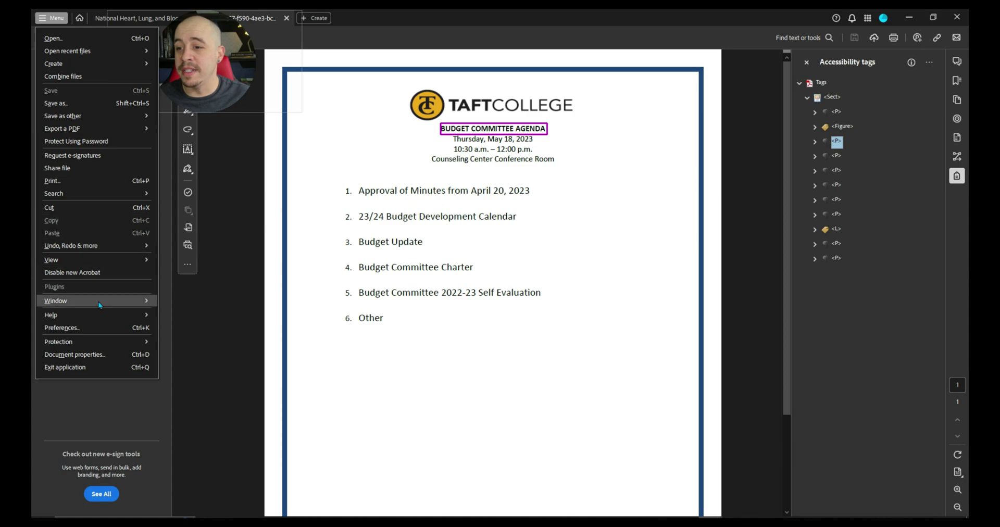
click(94, 356)
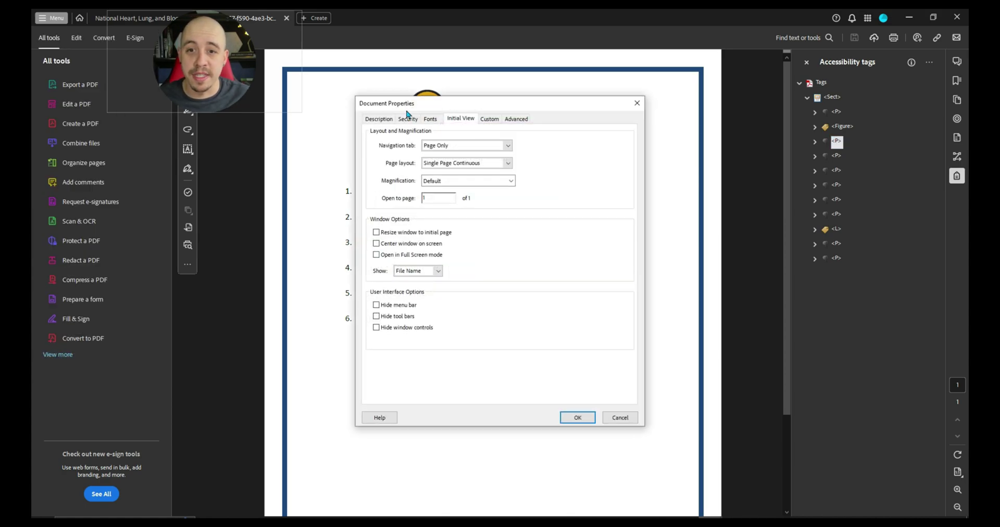
click(378, 119)
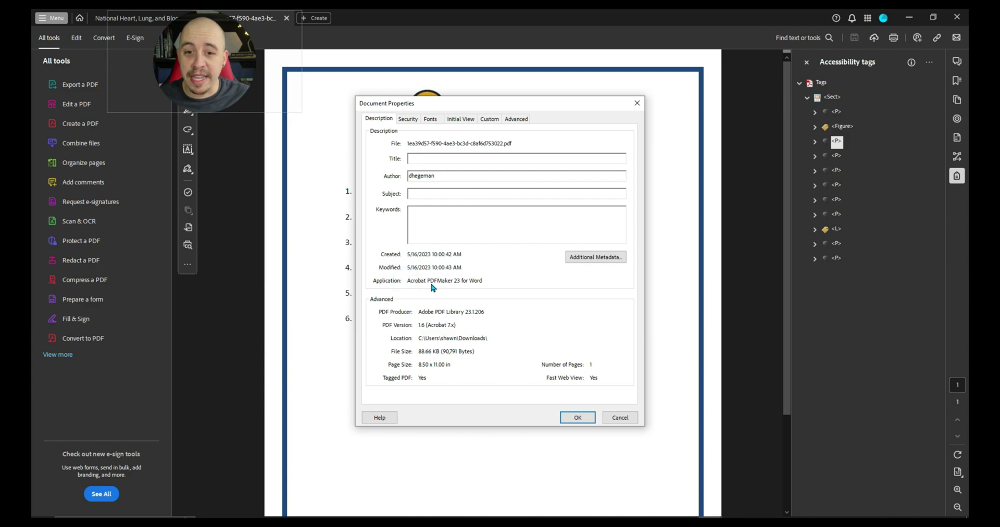
click(637, 102)
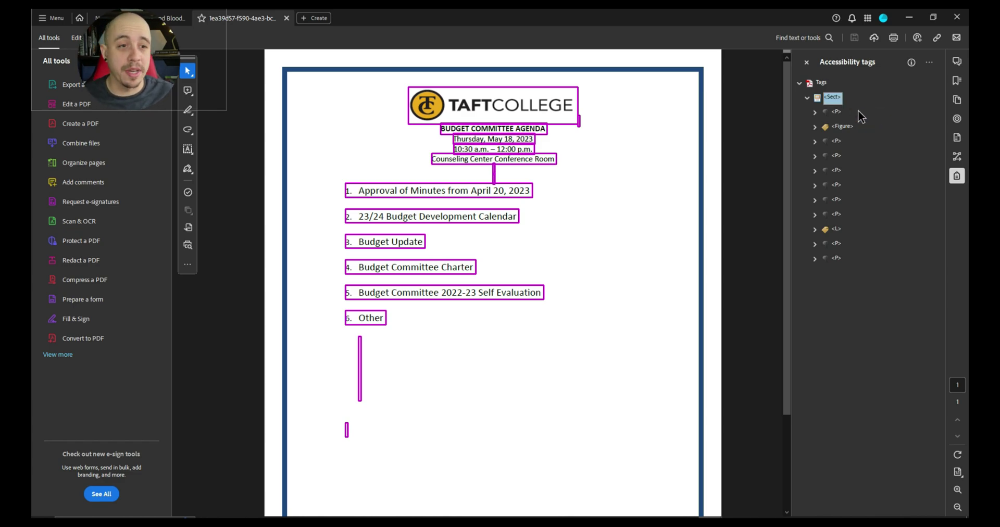
- Open the Properties of the top-level Sect tag to change its type
right_click(835, 103)
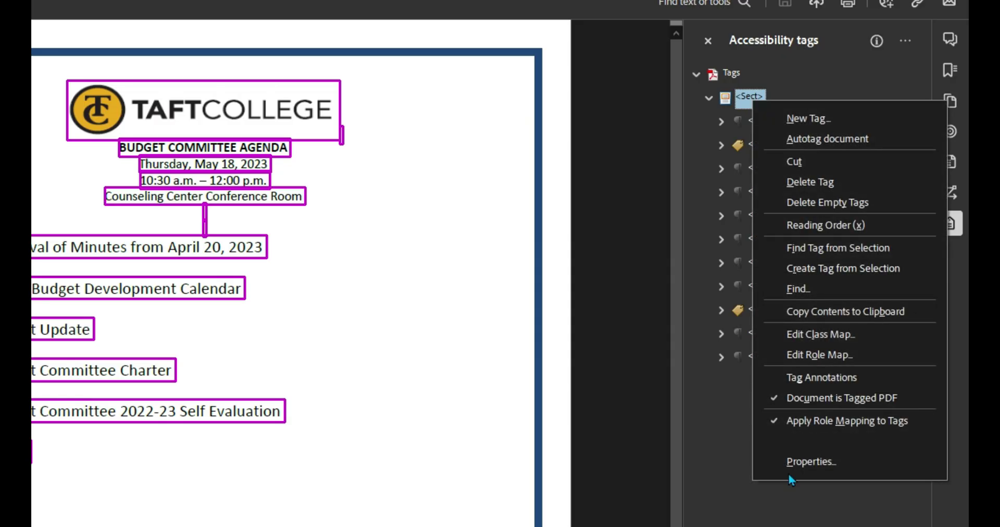
click(855, 323)
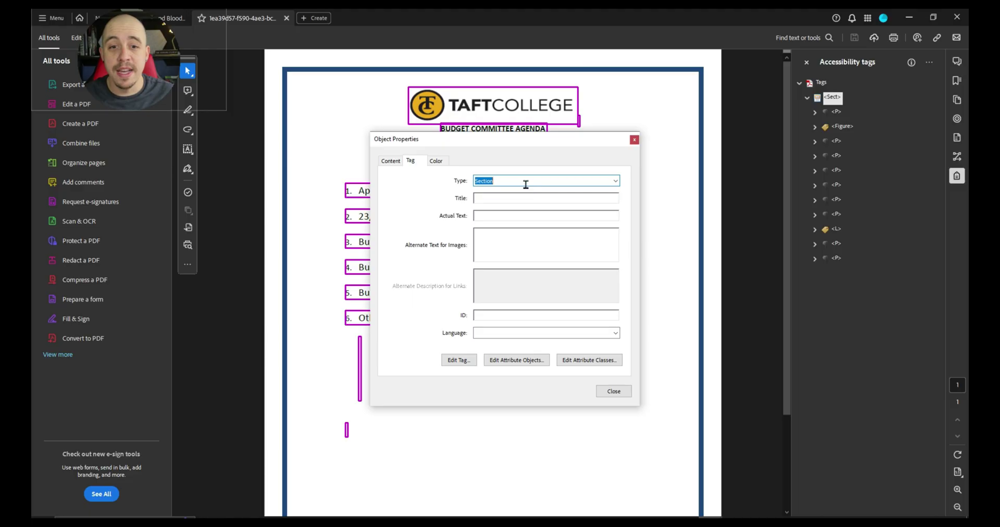
- Set the top tag type to Document and select the three empty paragraph containers
text(Document)
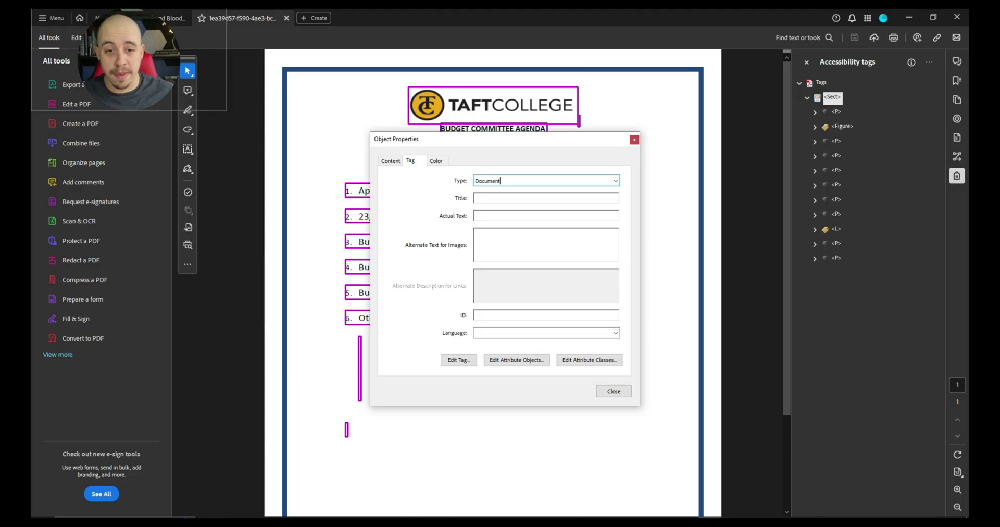
click(614, 391)
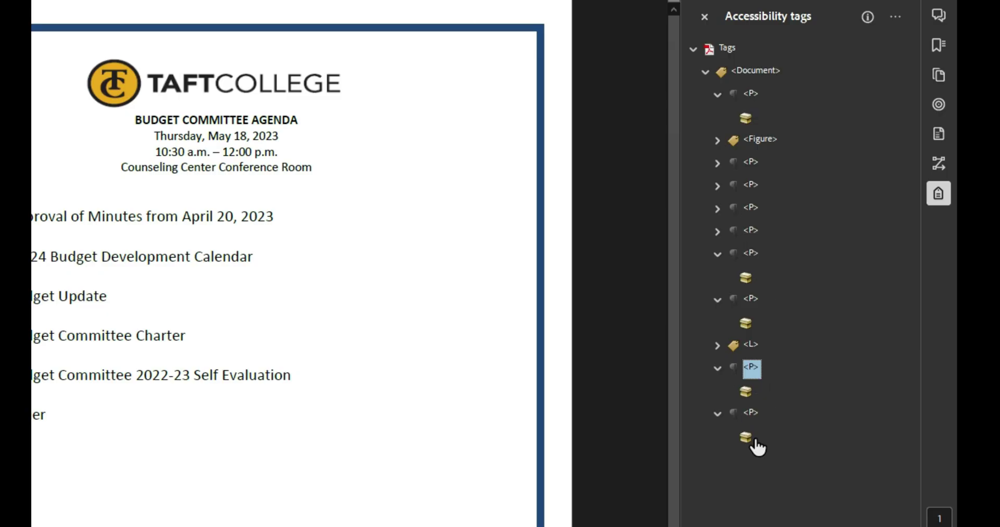
click(743, 394)
click(745, 323)
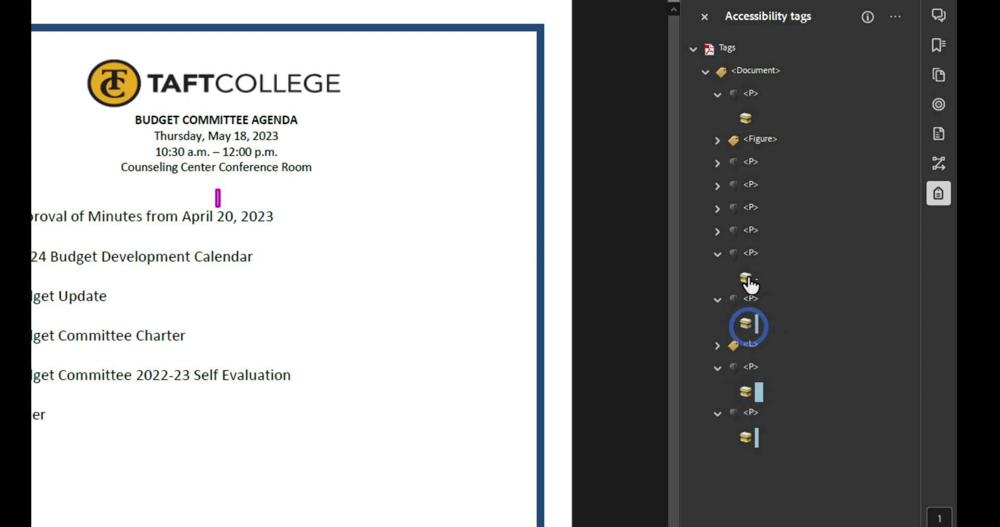
click(745, 115)
- Make the selected containers page artifacts and move the last two paragraphs into the list
right_click(745, 124)
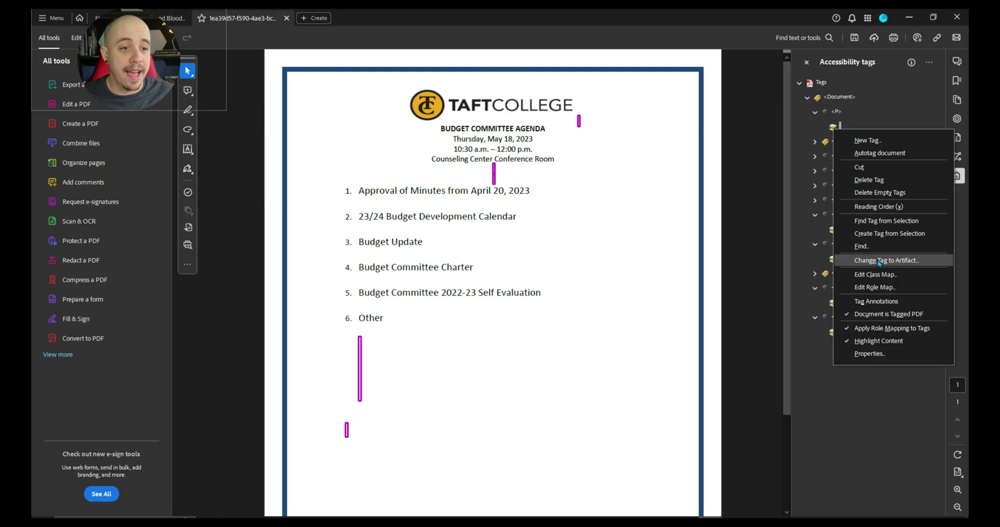
click(878, 260)
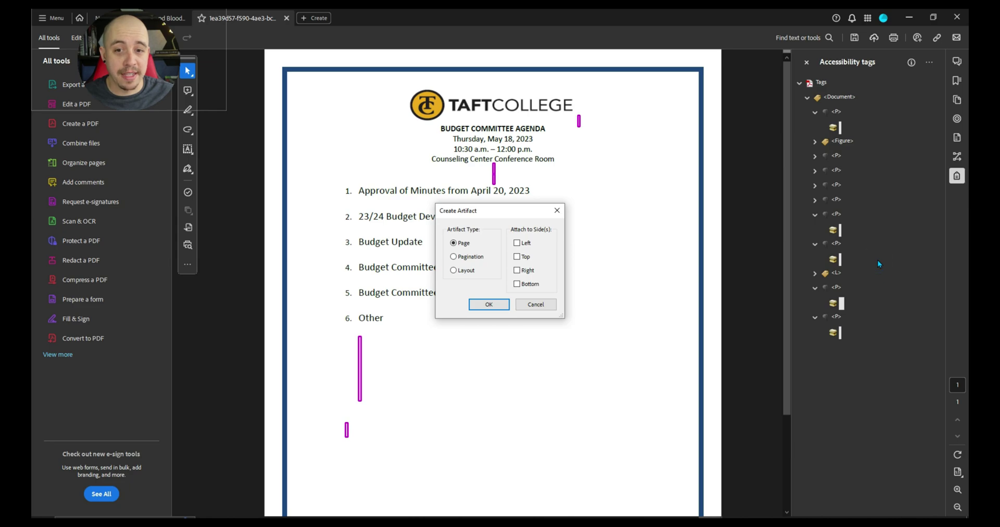
click(494, 303)
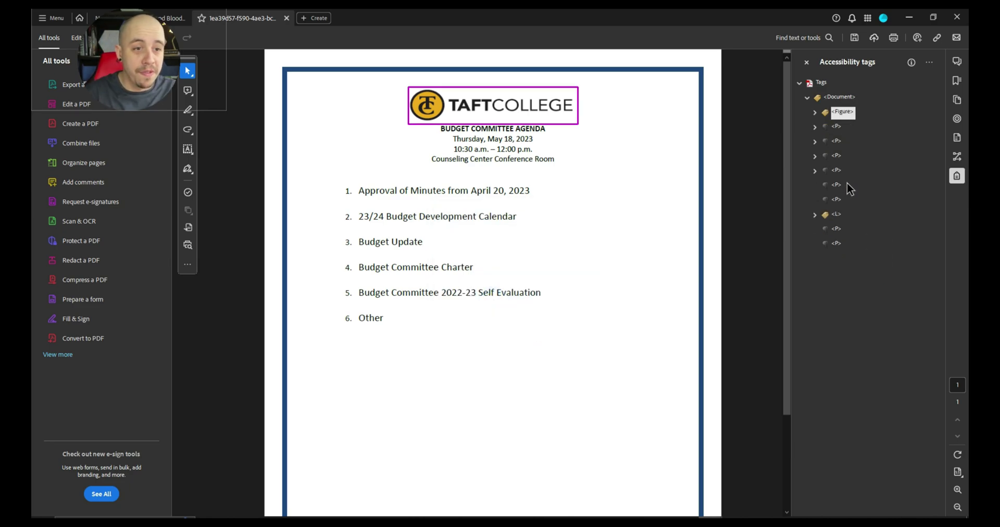
drag(836, 189, 835, 214)
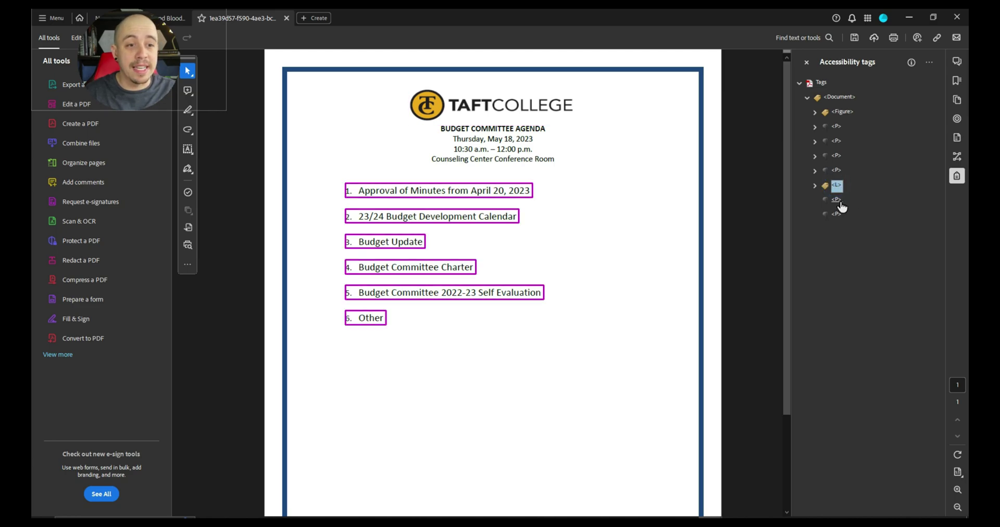
- Rewrite the alternate text of the Taft College logo's Figure tag in Object Properties
click(838, 97)
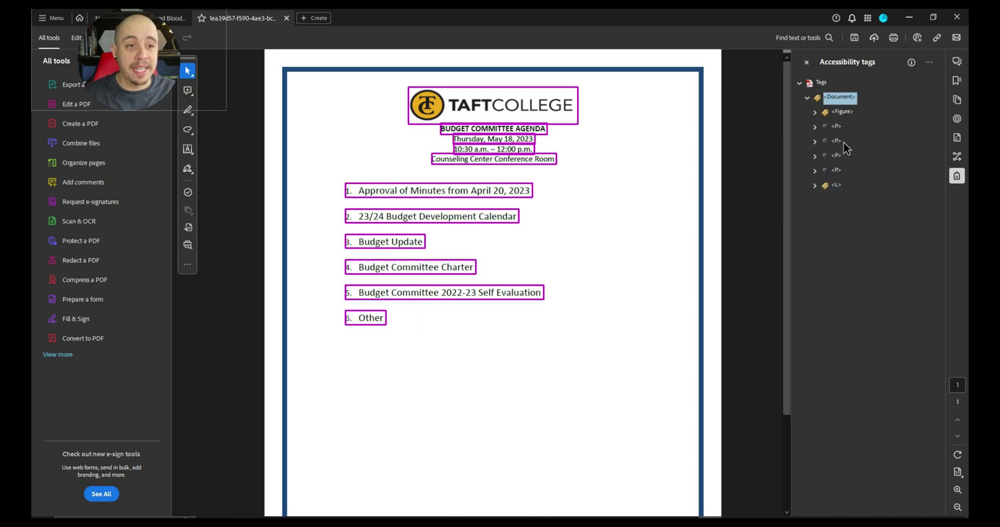
click(841, 97)
right_click(837, 97)
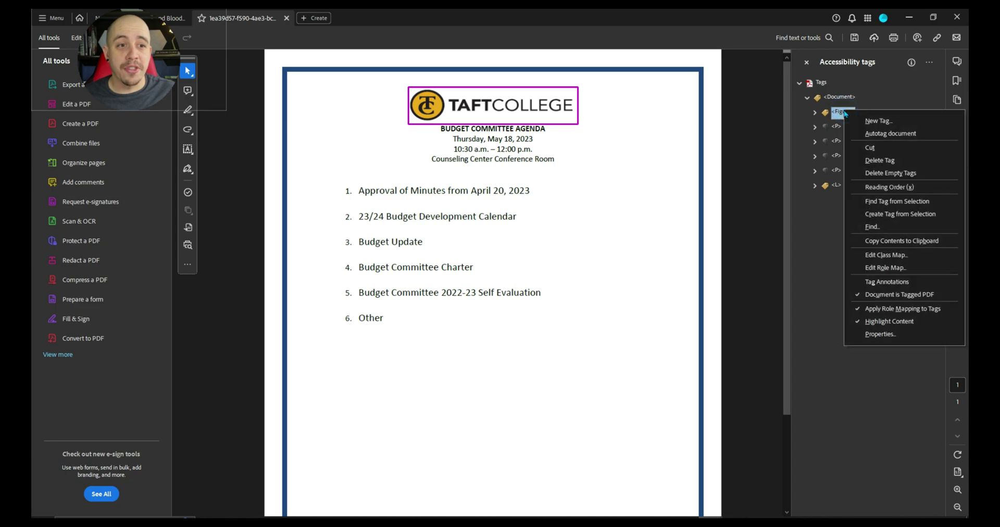
click(838, 97)
click(844, 113)
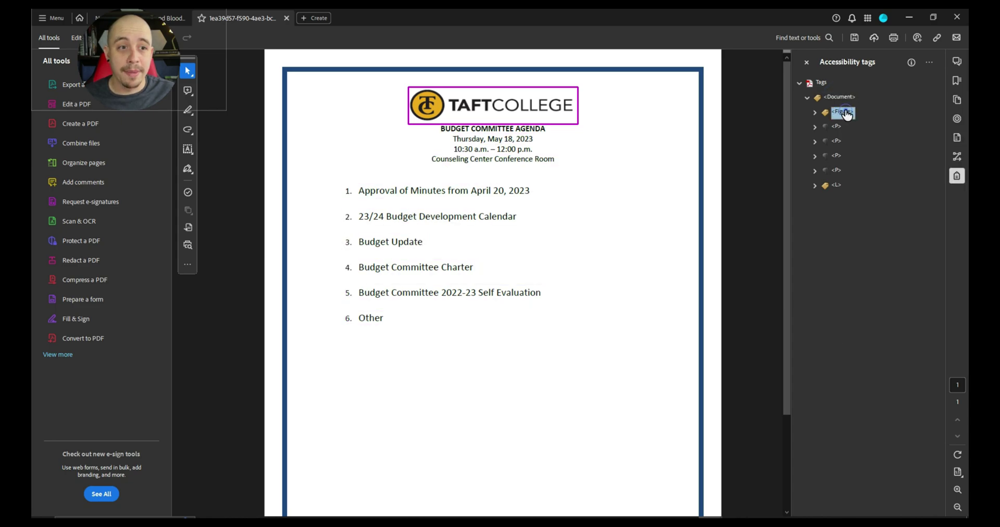
right_click(844, 113)
click(884, 335)
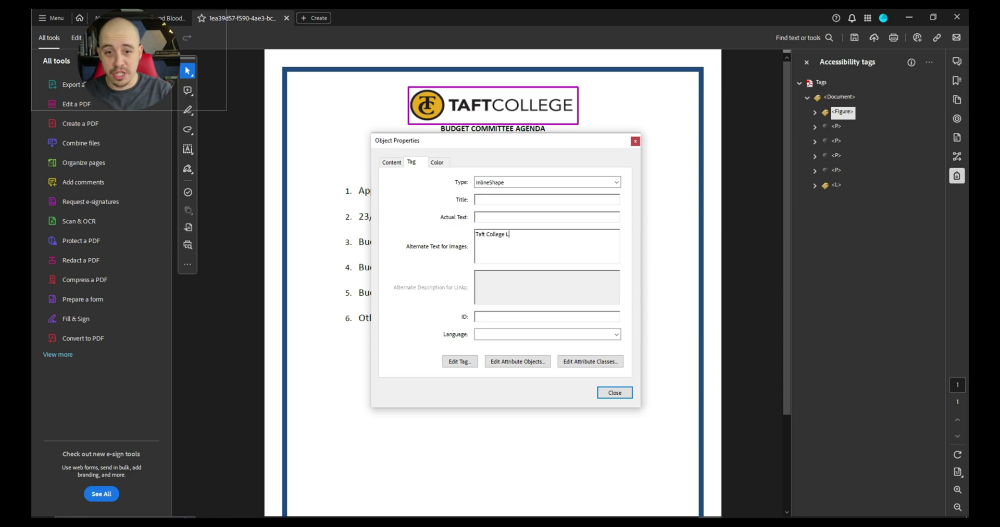
click(617, 393)
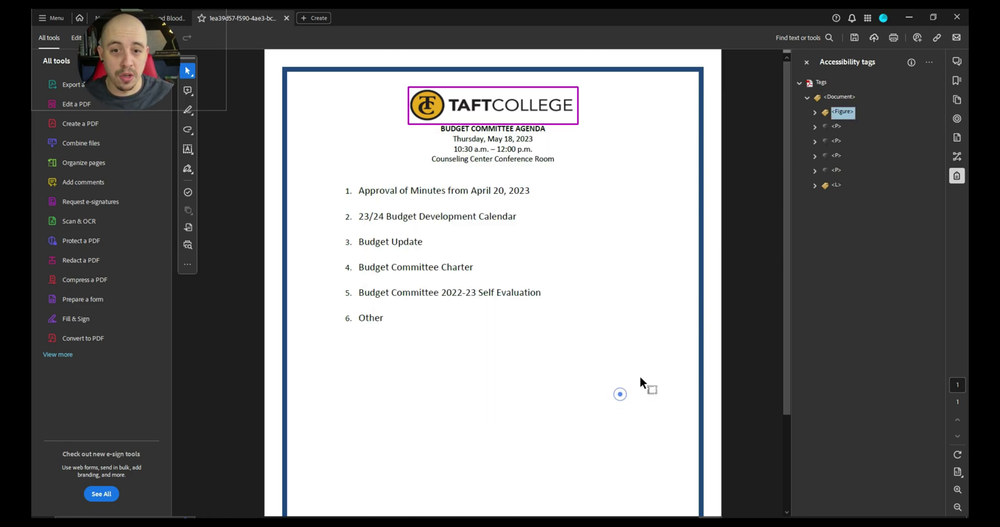
- Retag the BUDGET COMMITTEE AGENDA title paragraph as H1
click(846, 129)
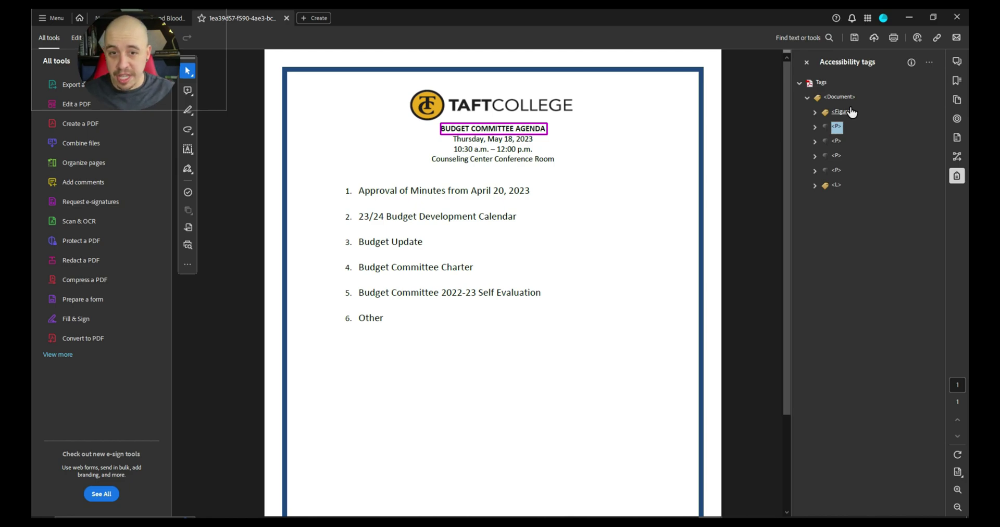
key(F2)
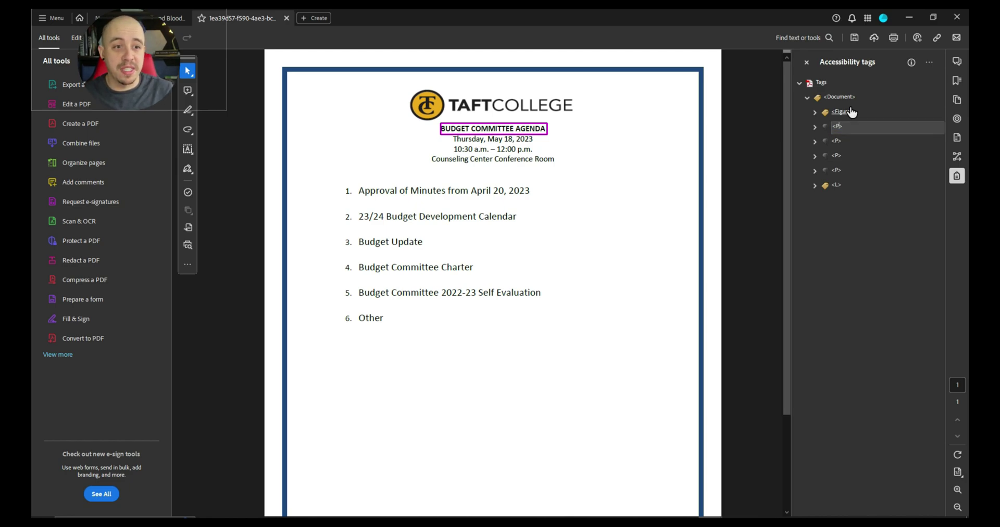
text(H1)
key(Return)
- Expand the agenda list's items to check each holds its own LBody
key(Down)
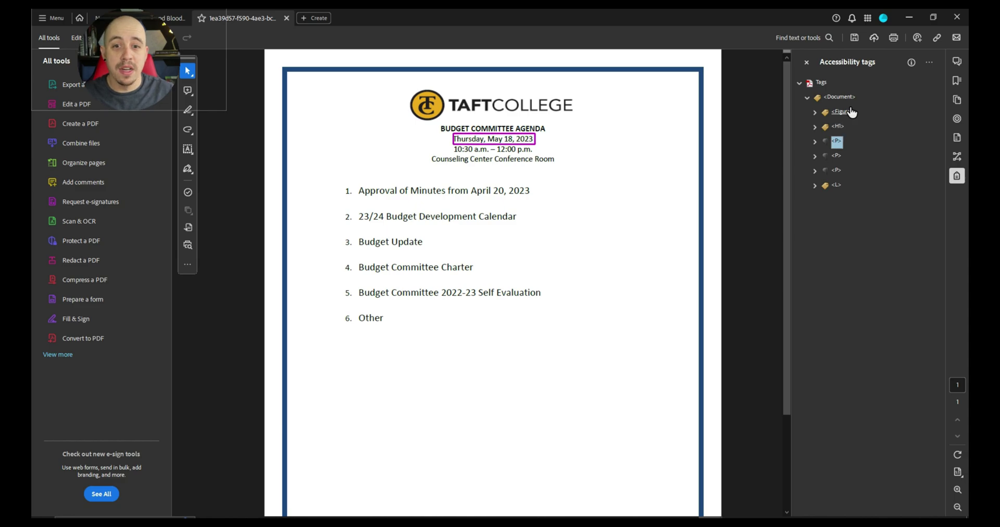
key(Down)
key(Down)
key(Down)
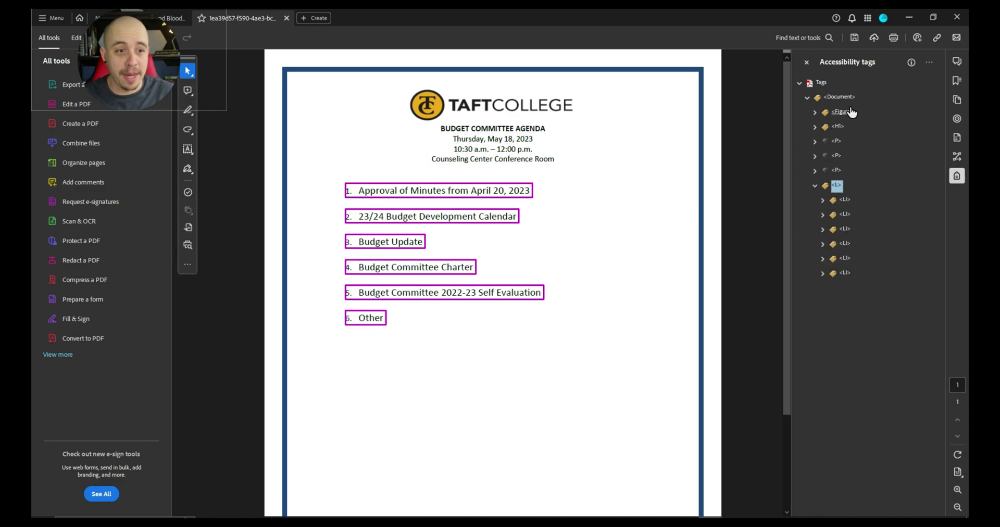
key(Down)
key(Right)
key(Down)
key(Right)
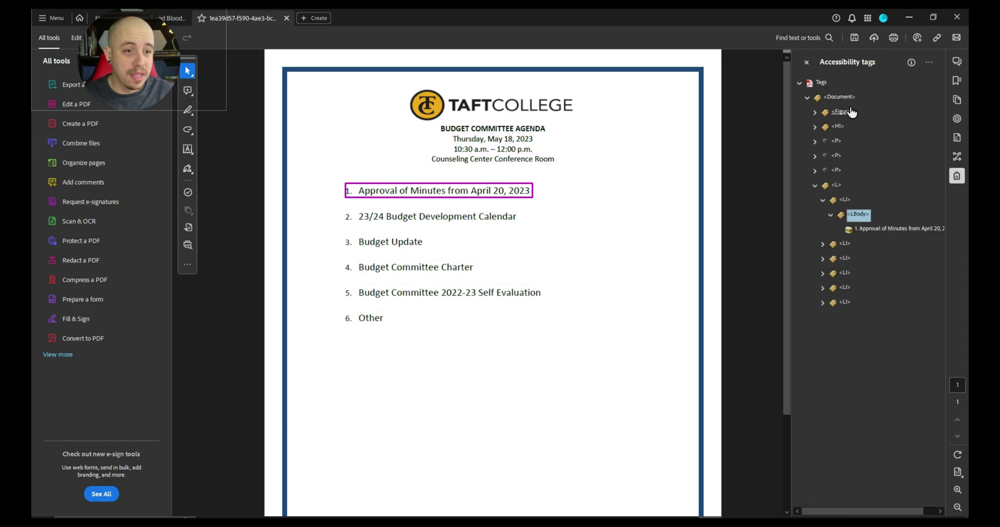
key(Left)
key(Left)
key(Down)
key(Down)
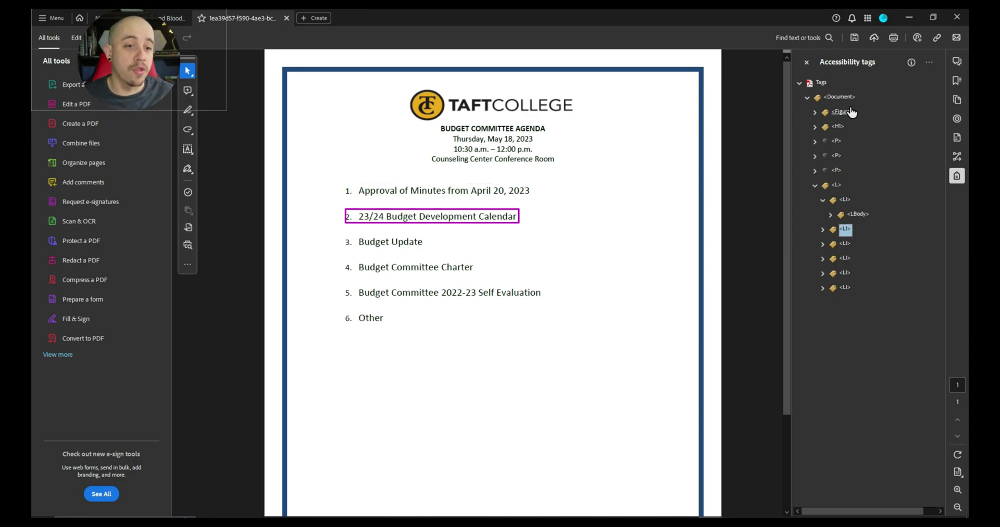
key(Right)
key(Down)
key(Down)
key(Down)
key(Right)
key(Down)
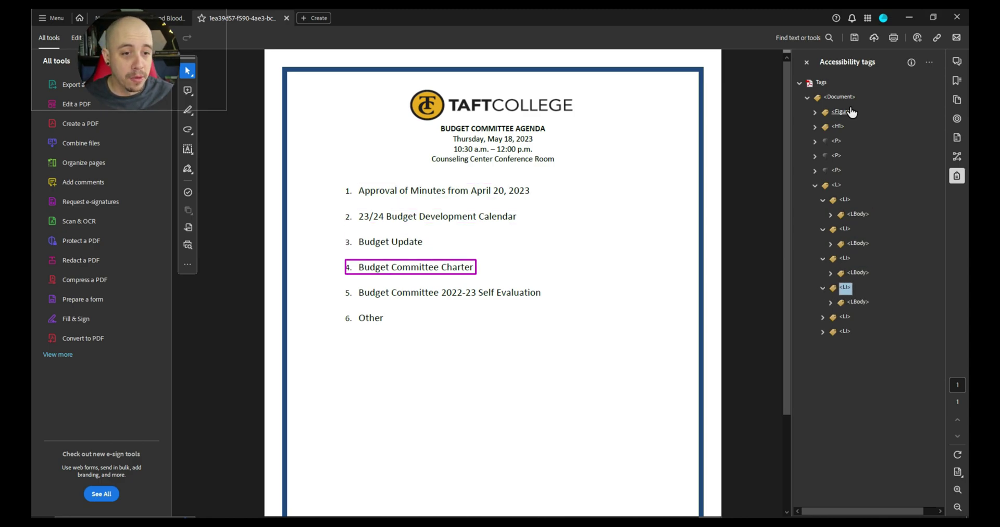
key(Down)
key(Right)
key(Down)
key(Down)
key(Up)
key(Up)
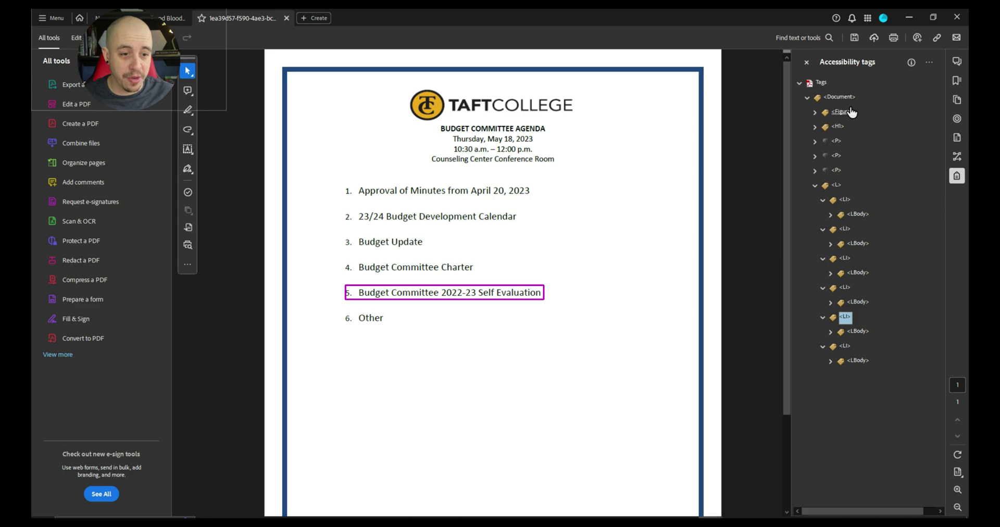
key(Up)
key(Up)
key(Up)
key(Up)
key(Up)
key(Up)
key(Up)
key(Up)
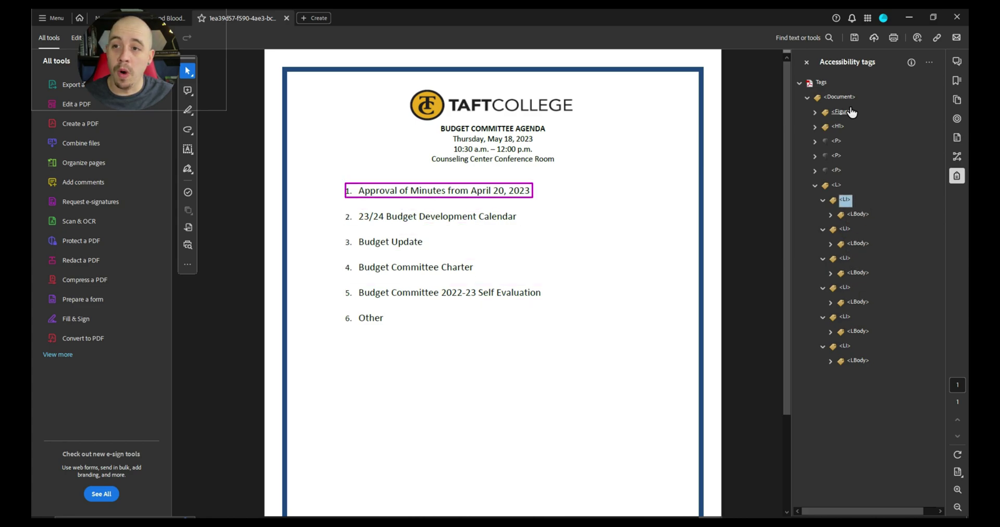
- Collapse the six list items and the agenda list again
key(Left)
key(Down)
key(Left)
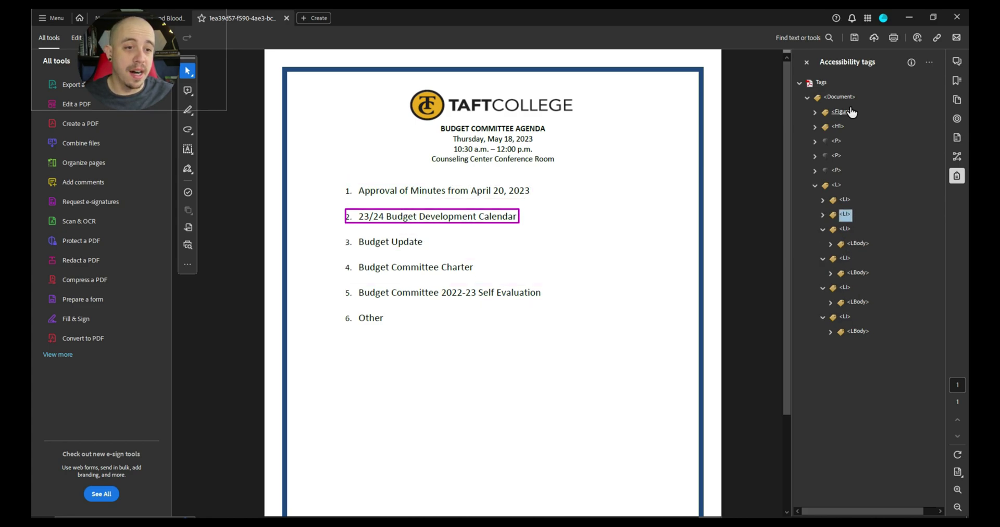
key(Down)
key(Left)
key(Down)
key(Left)
key(Down)
key(Left)
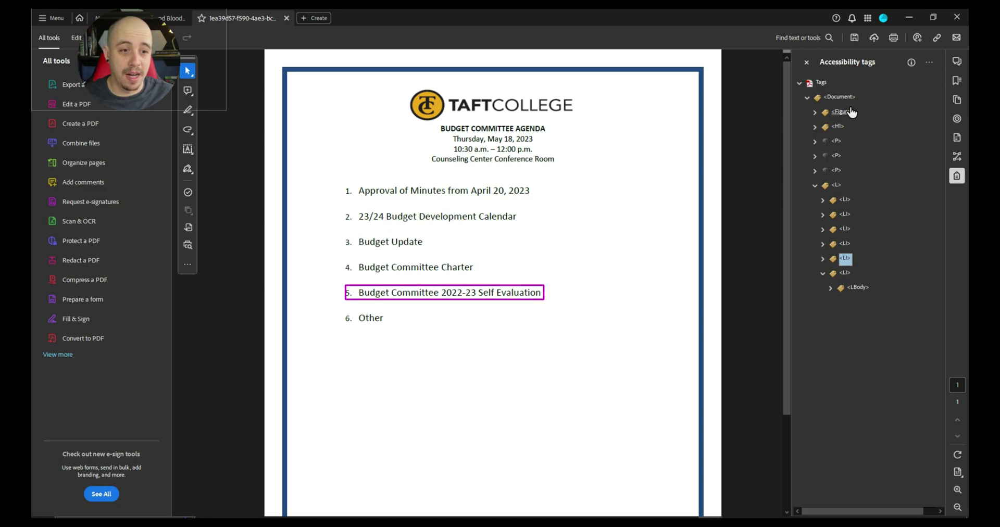
key(Down)
key(Left)
key(Left)
key(Left)
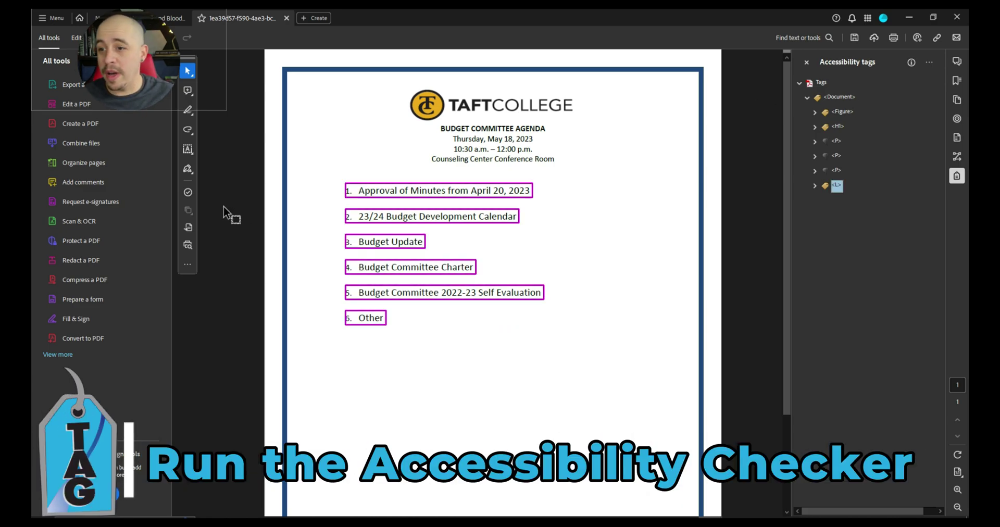
- Run Check for accessibility with all options and expand the Document results
click(59, 355)
scroll(119, 341, down, 3)
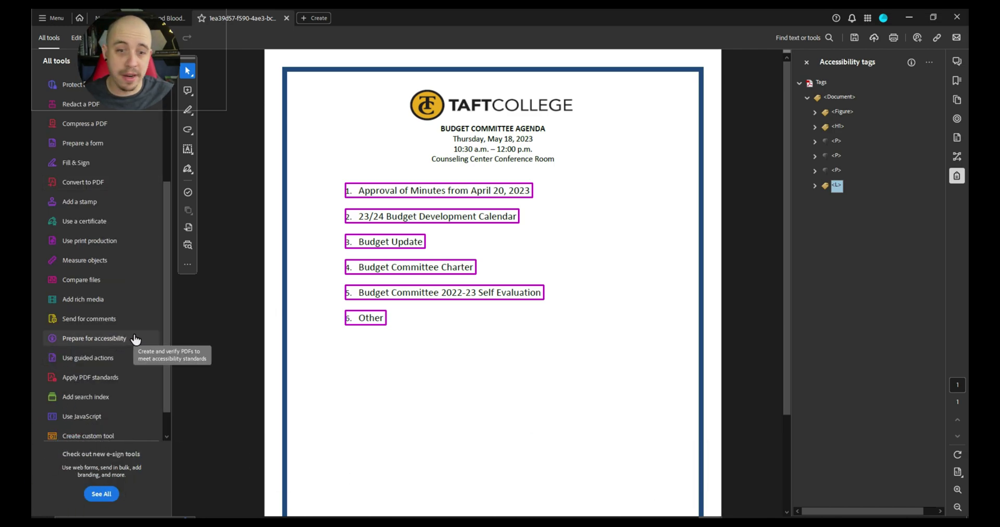
click(136, 340)
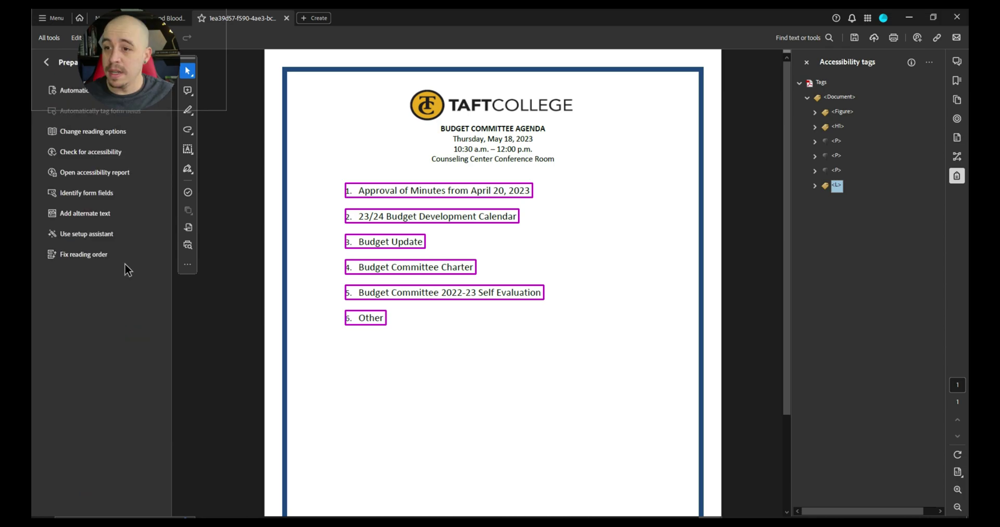
click(94, 155)
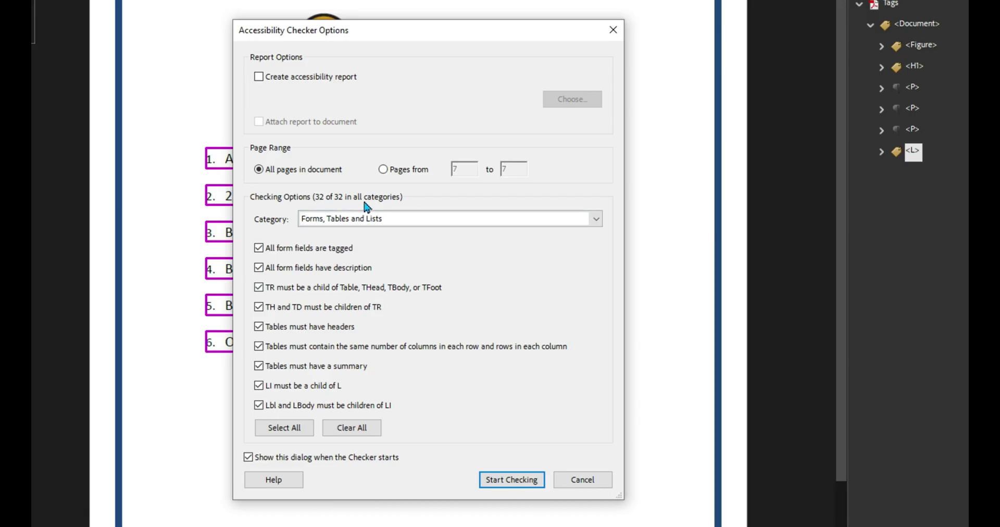
click(507, 480)
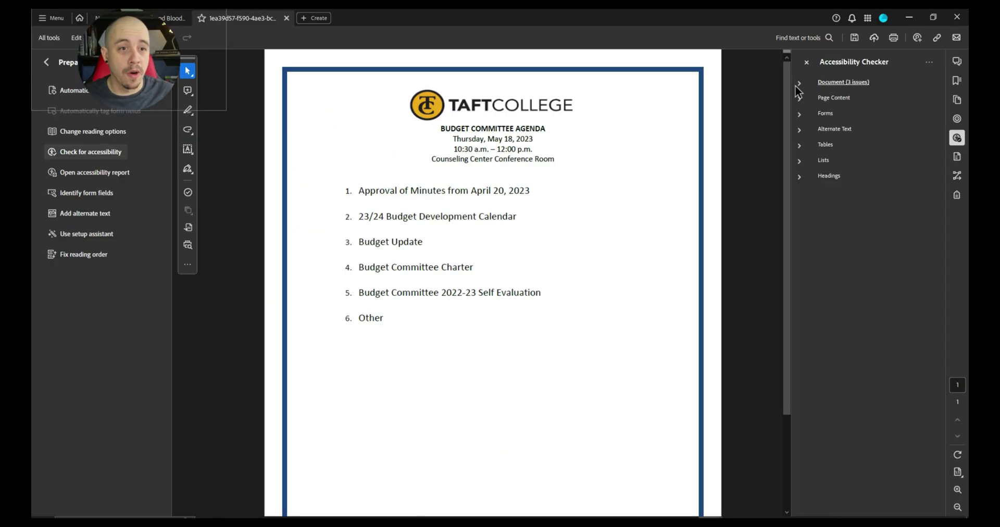
click(797, 84)
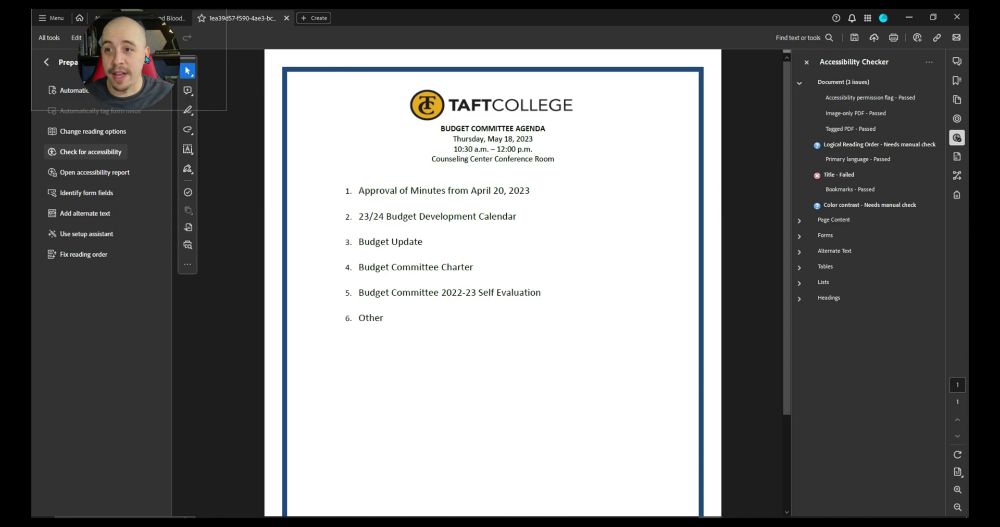
- In Document Properties, enter the document title and author, and paste the title into Keywords
click(50, 19)
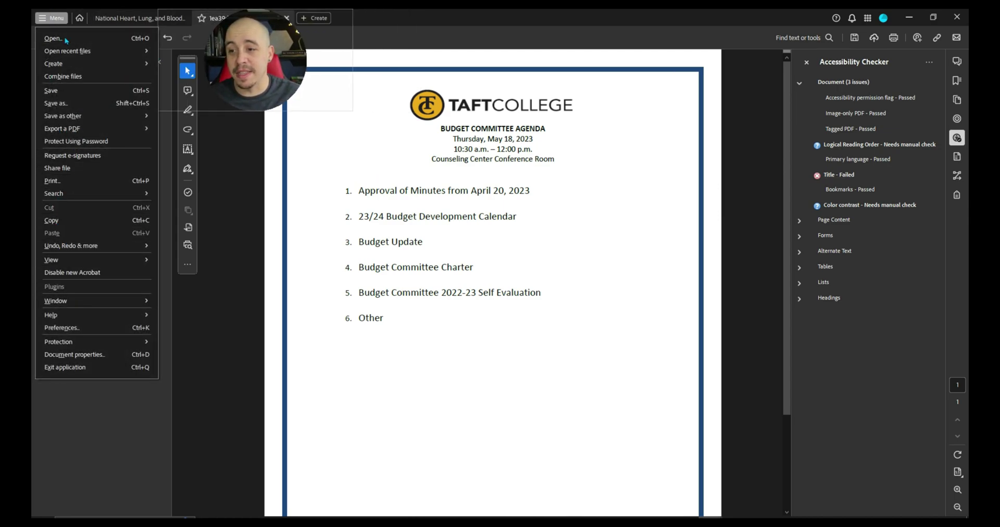
click(74, 354)
click(380, 118)
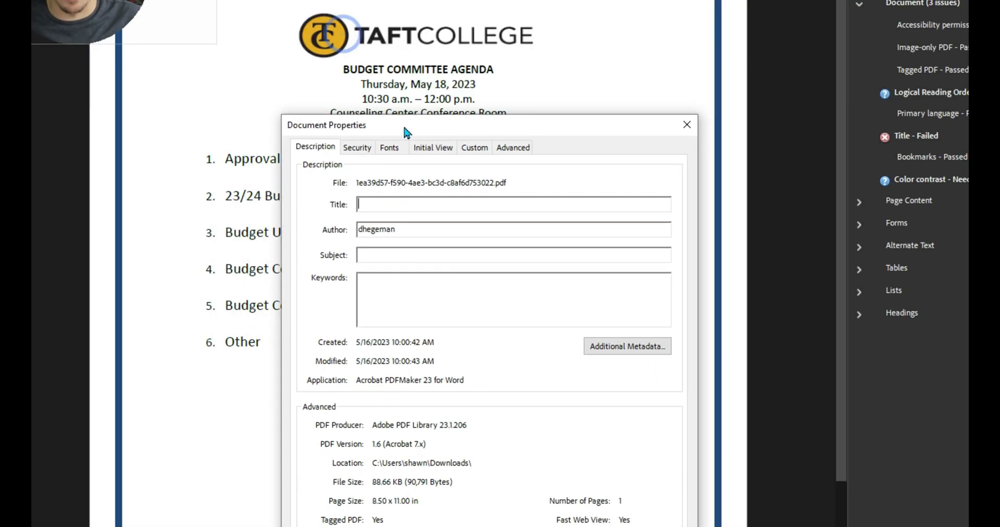
click(401, 148)
click(315, 147)
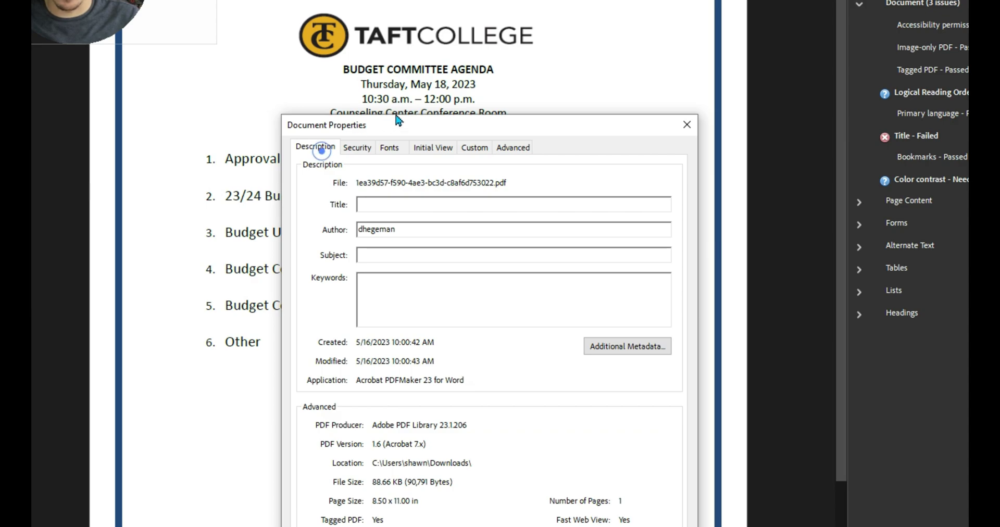
click(392, 208)
text(Budget Committee Agenda May 18th 2023)
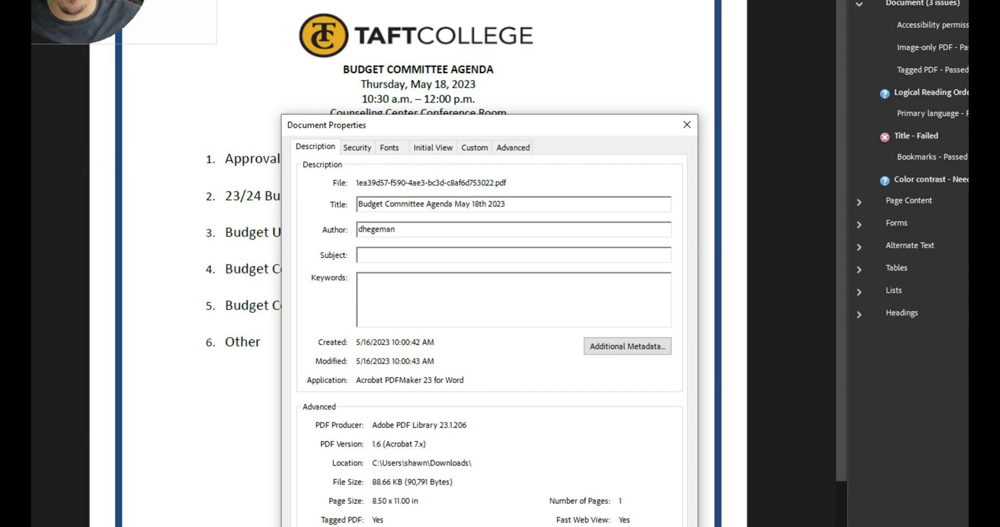
key(Tab)
text(T)
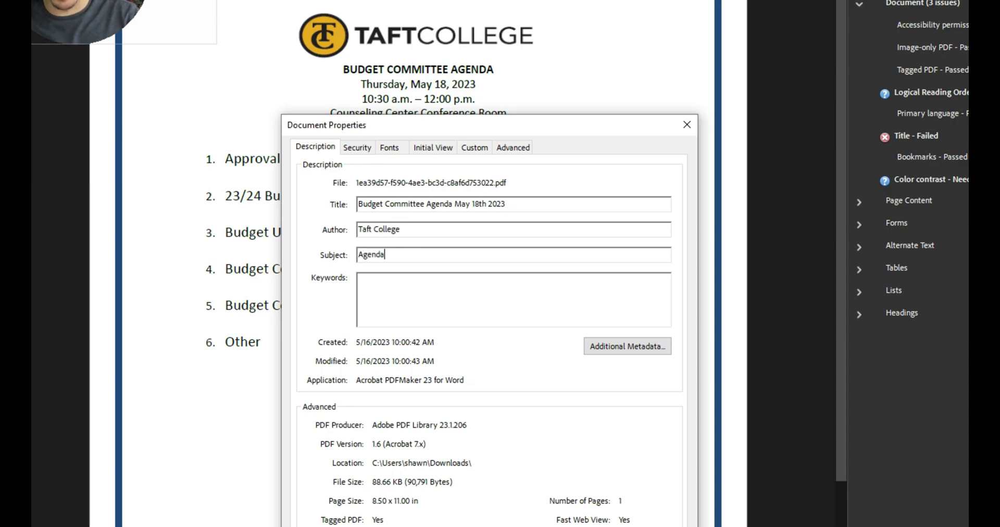
key(ctrl+a)
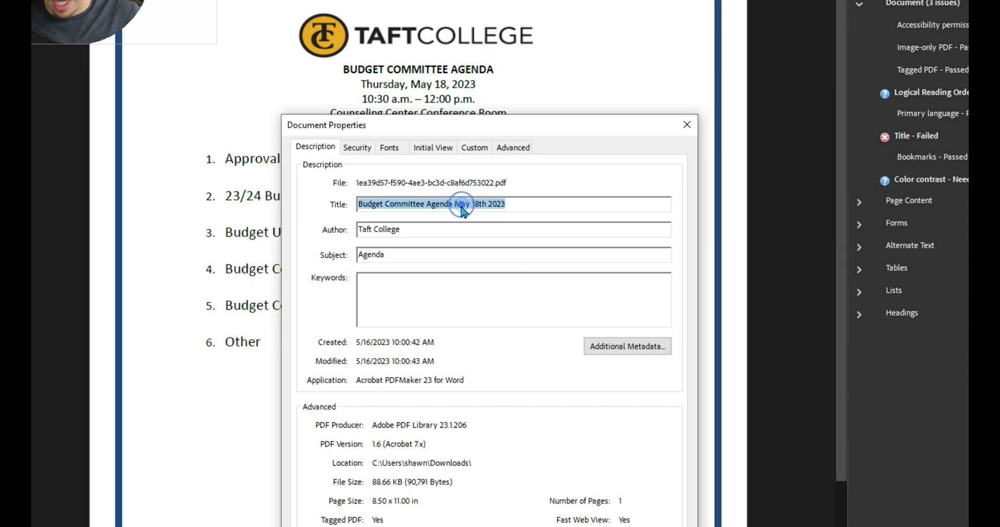
key(ctrl+c)
click(418, 306)
key(ctrl+v)
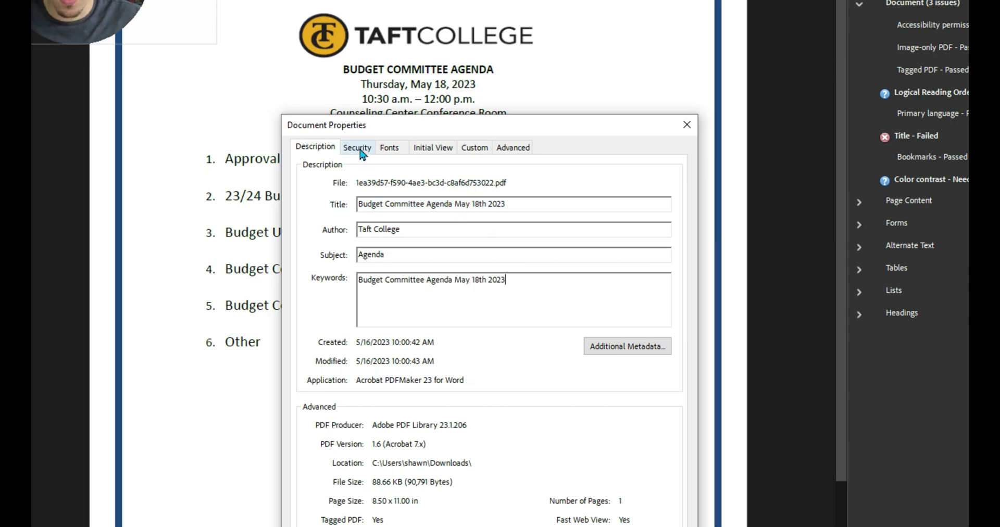
- Set Initial View to show the Document Title, then fix the failed Title check
click(357, 147)
click(398, 148)
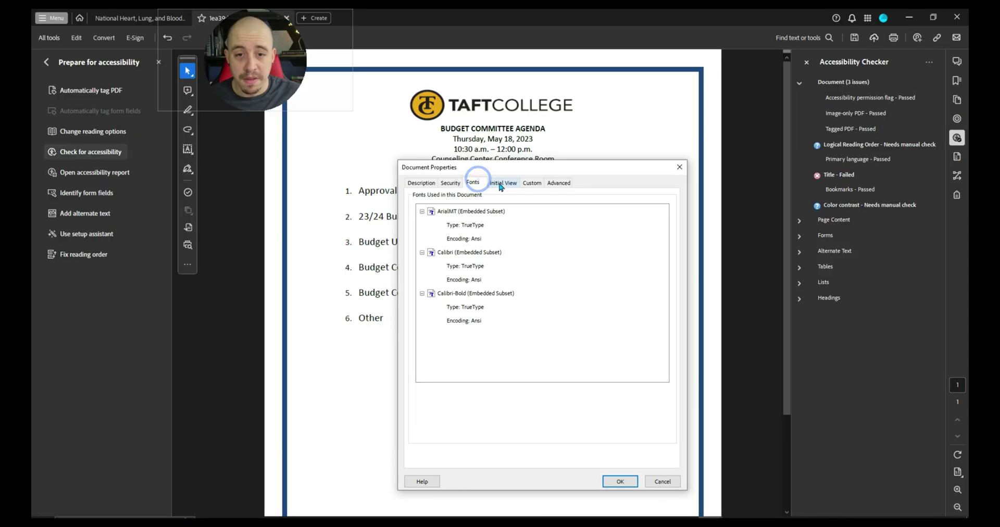
click(494, 182)
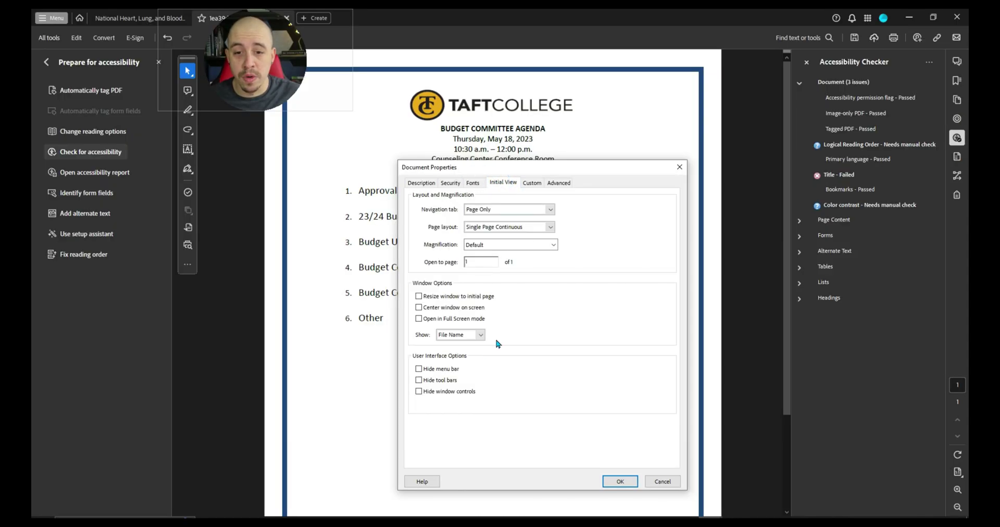
click(480, 334)
click(464, 348)
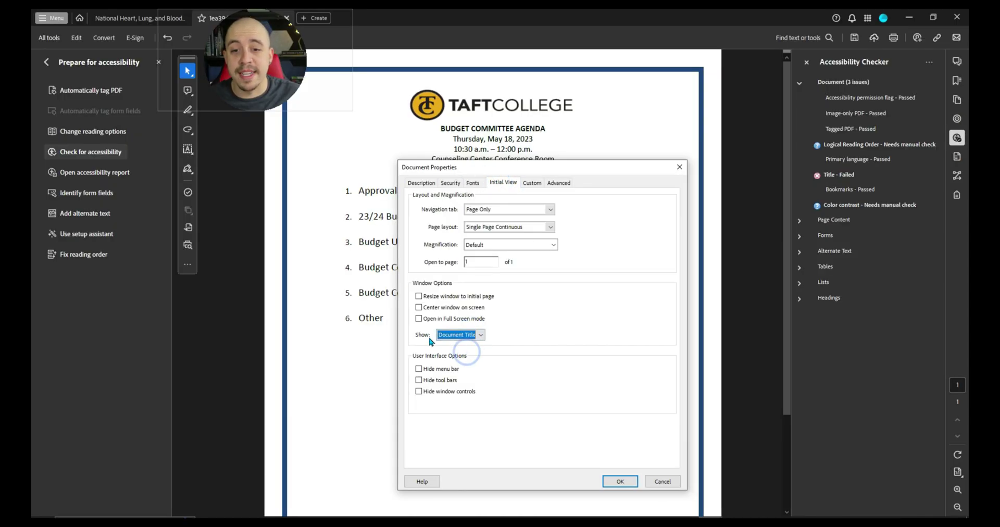
click(558, 182)
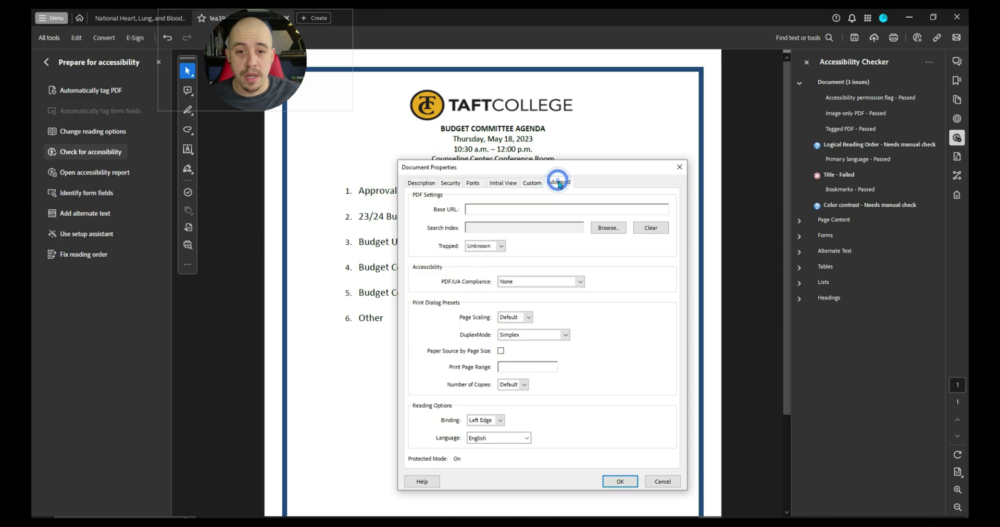
click(609, 482)
right_click(839, 177)
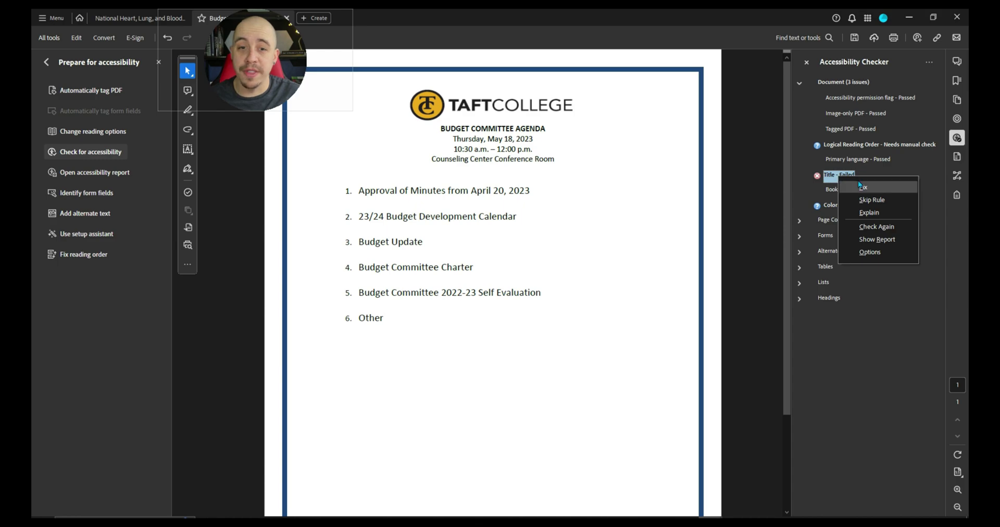
click(880, 187)
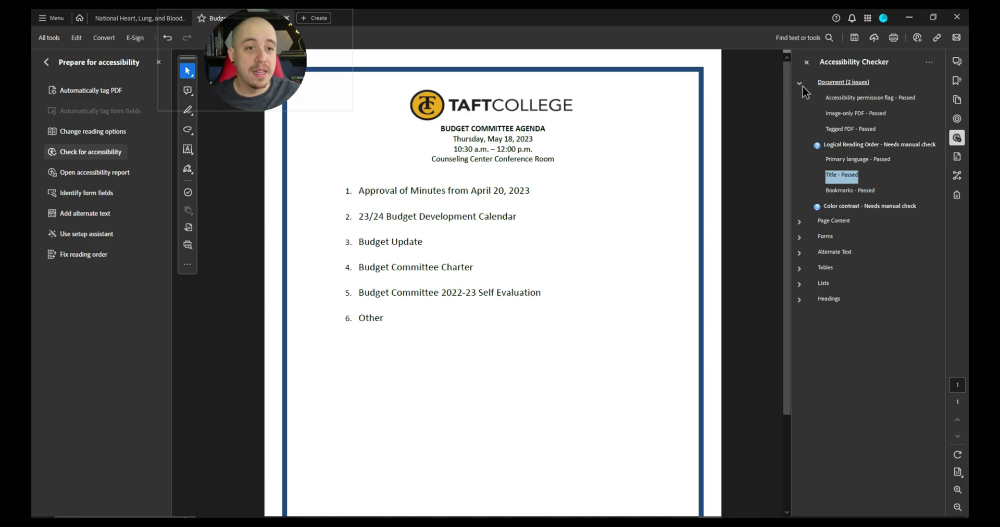
- Drag the agenda PDF from Downloads into PAC 2024 and expand the detailed Structure Elements results
click(799, 84)
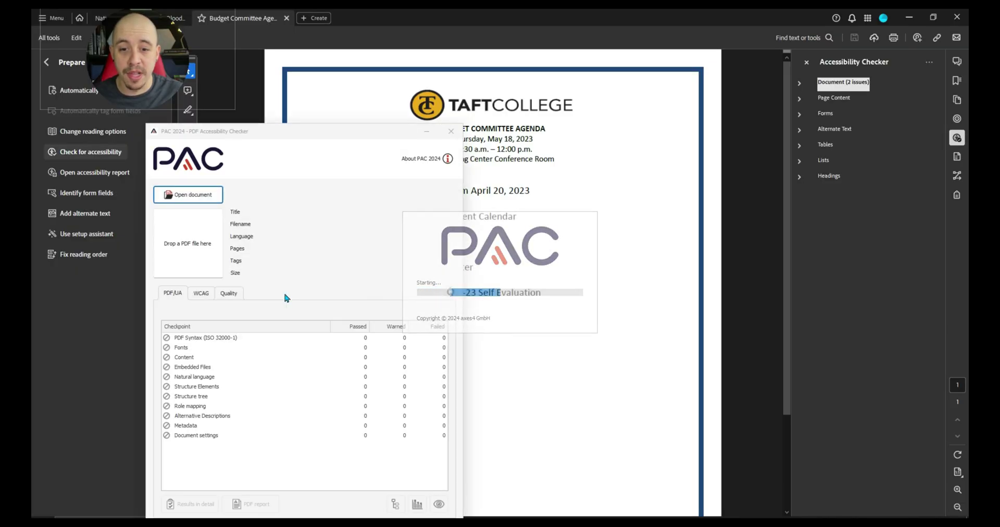
drag(316, 134, 357, 94)
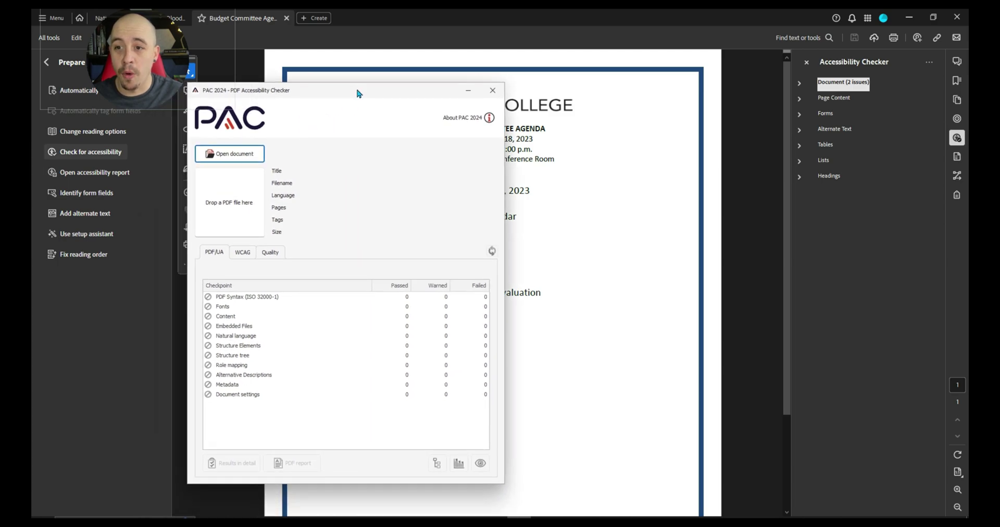
click(210, 508)
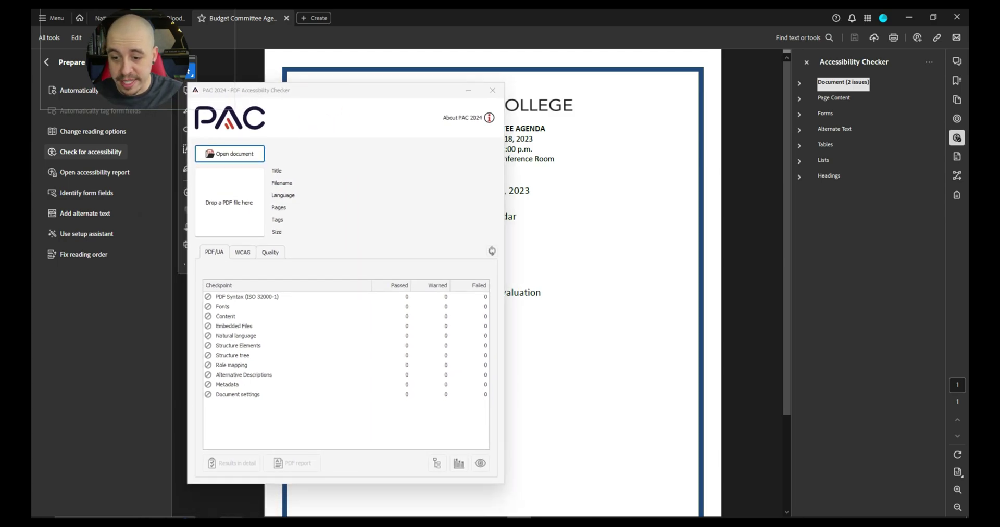
click(351, 479)
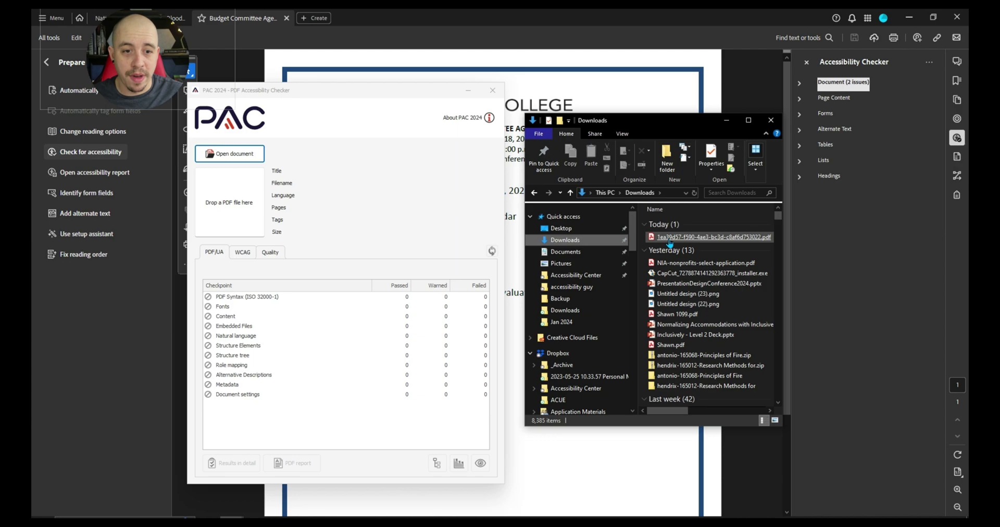
drag(669, 242, 250, 195)
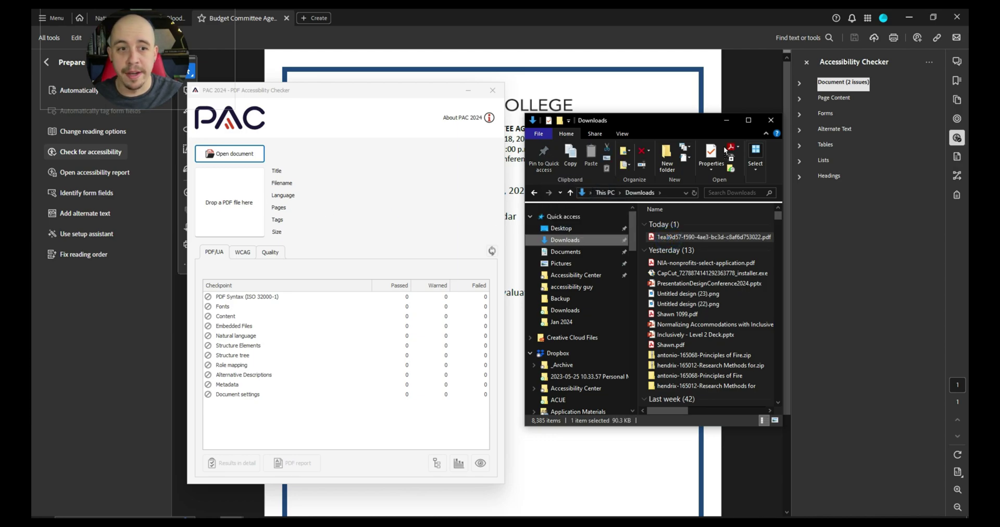
click(236, 352)
drag(332, 87, 416, 39)
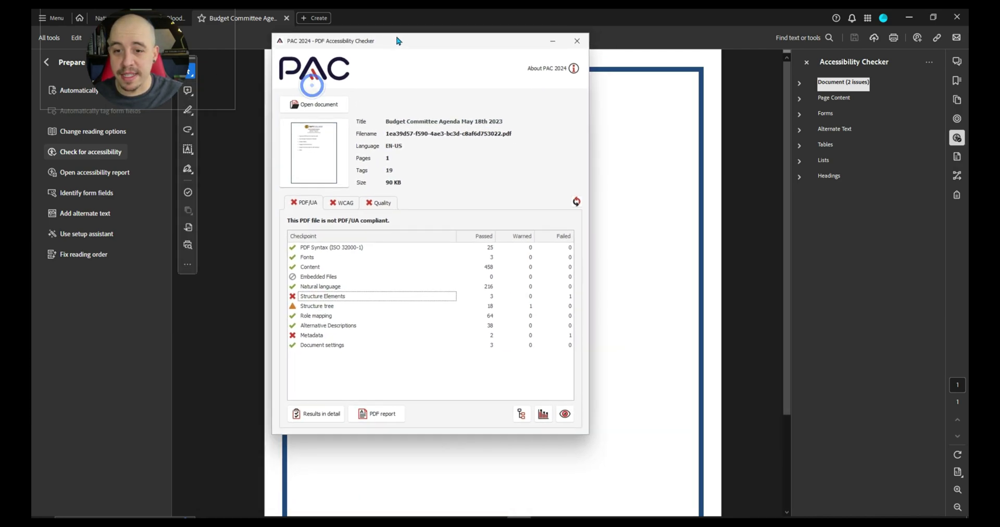
click(327, 415)
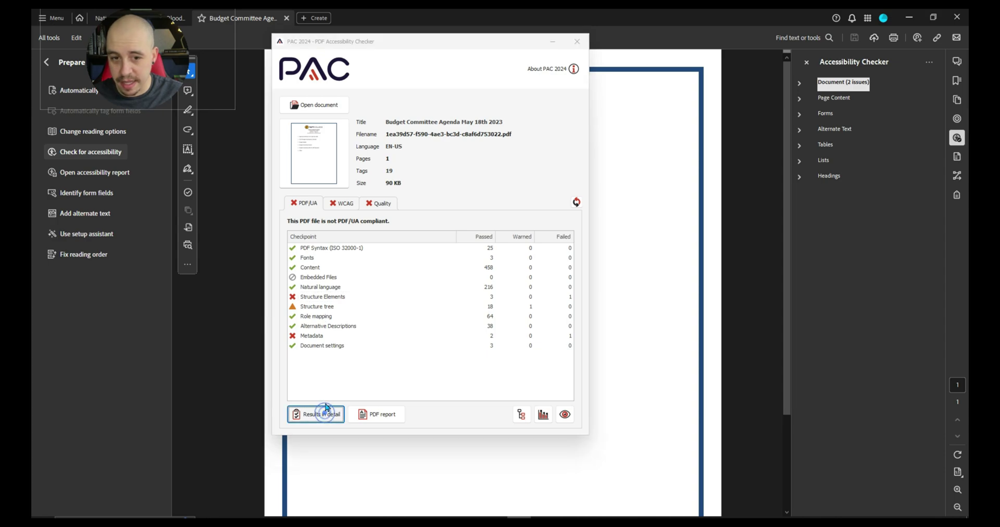
click(78, 176)
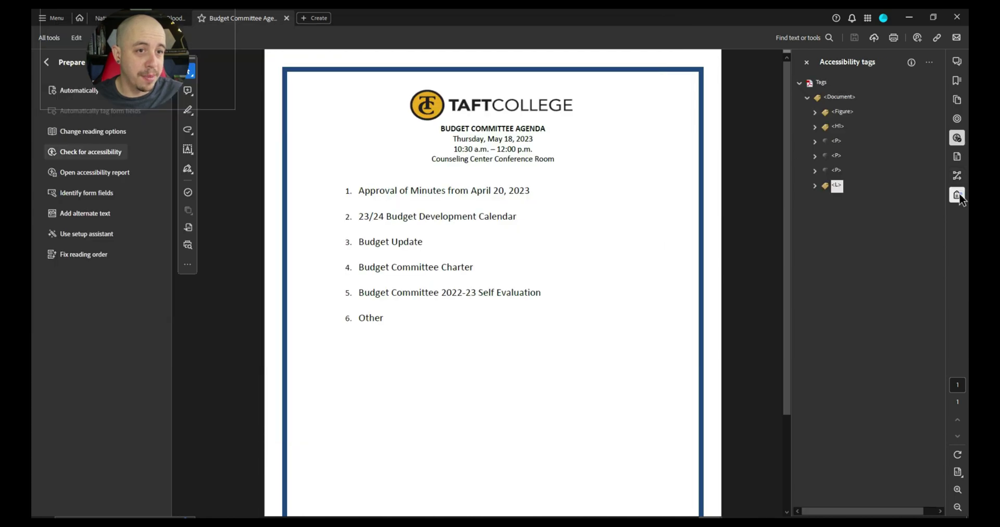
- Delete the logo's existing Figure tag from the tag tree
click(842, 112)
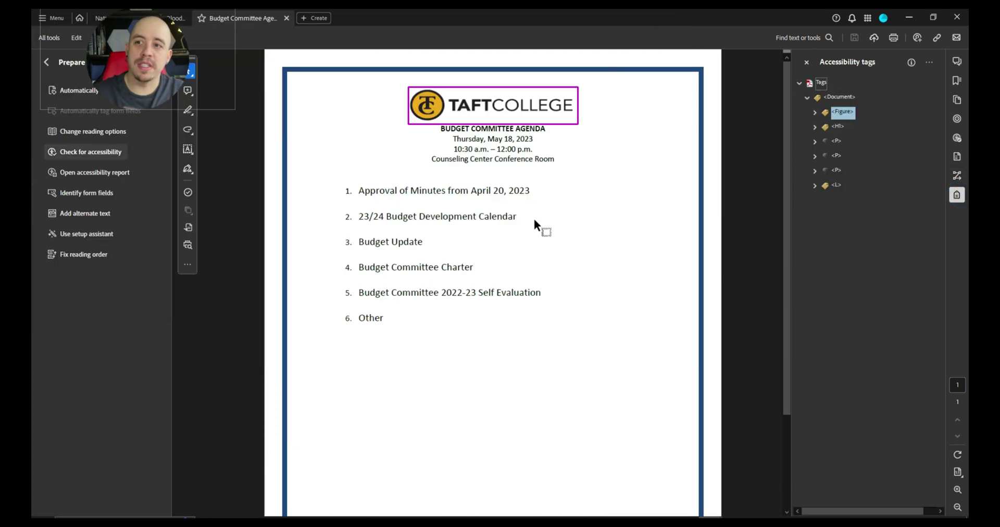
click(525, 212)
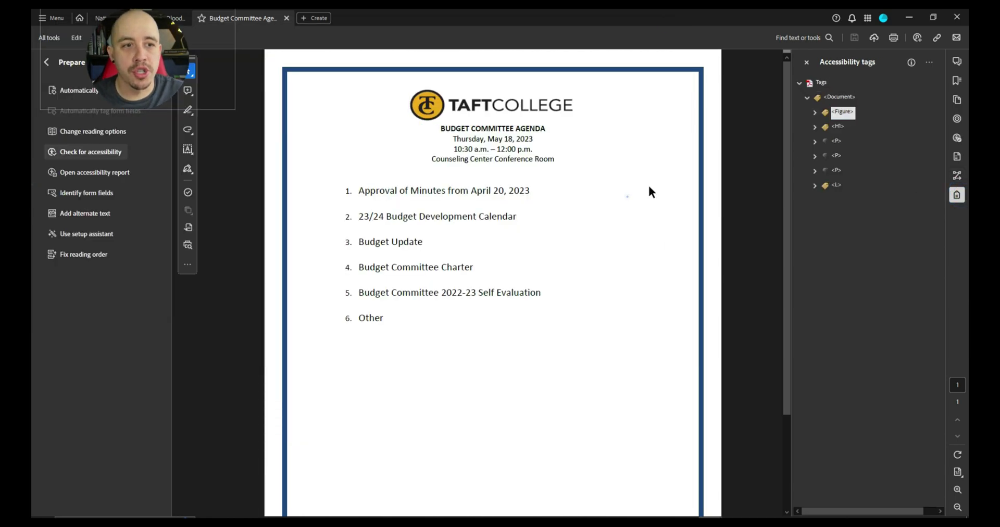
click(838, 127)
click(837, 97)
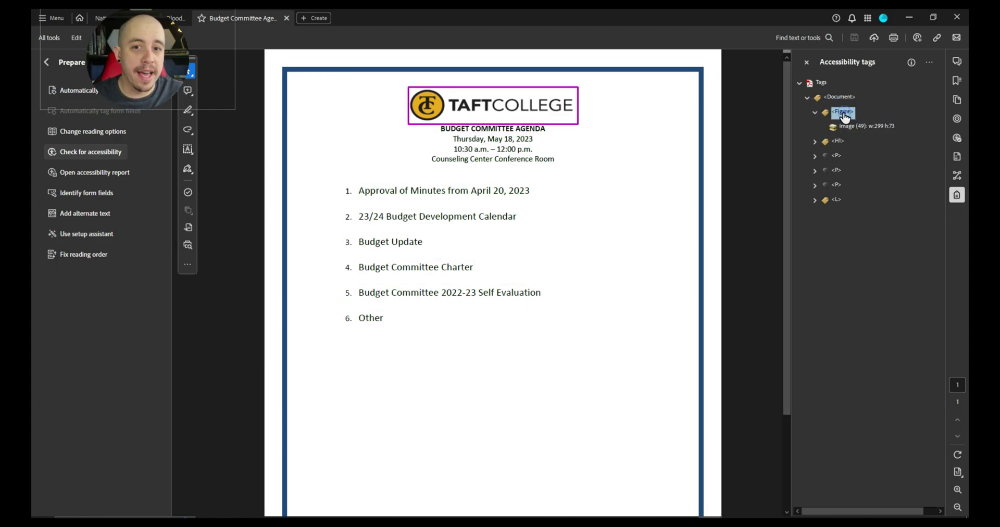
key(Delete)
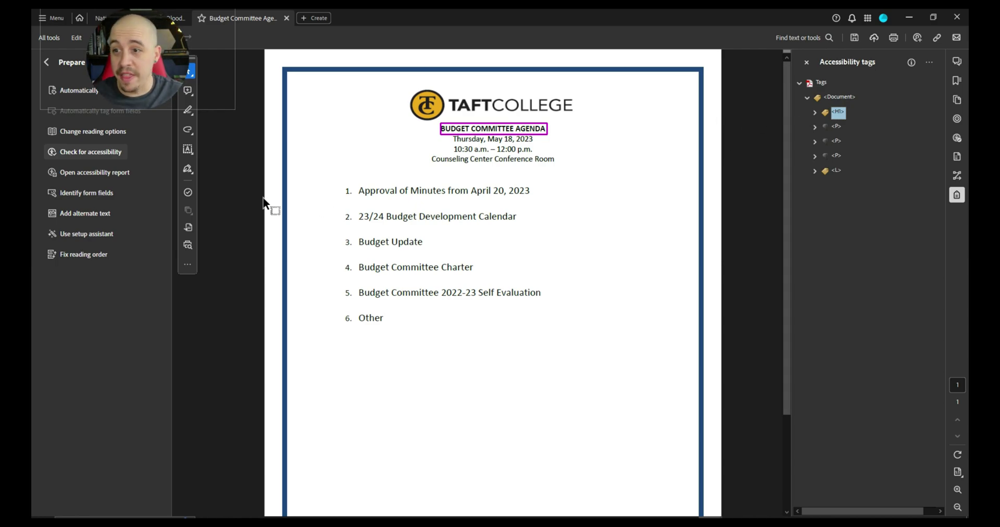
- Tag the logo region as Figure via Reading Order and make the old logo image a page artifact
click(84, 255)
drag(387, 82, 589, 125)
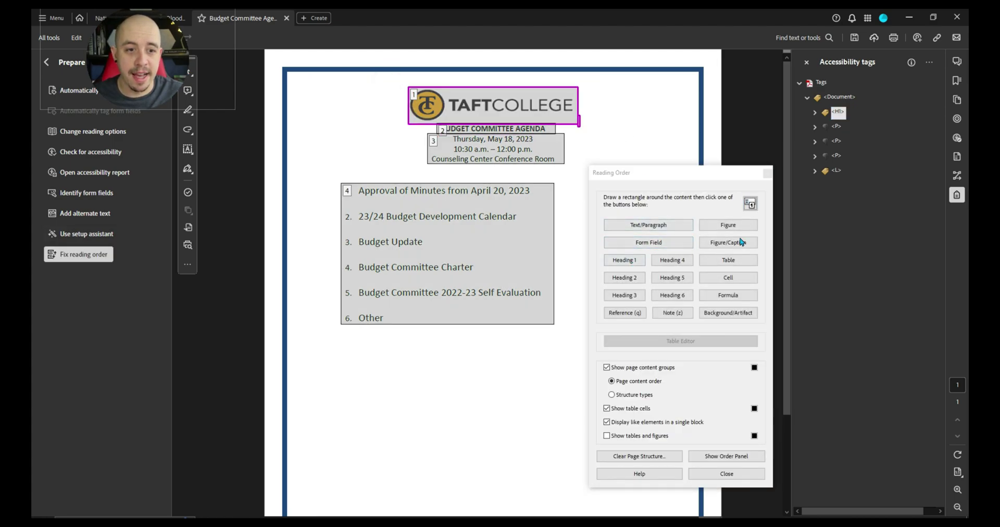
click(731, 224)
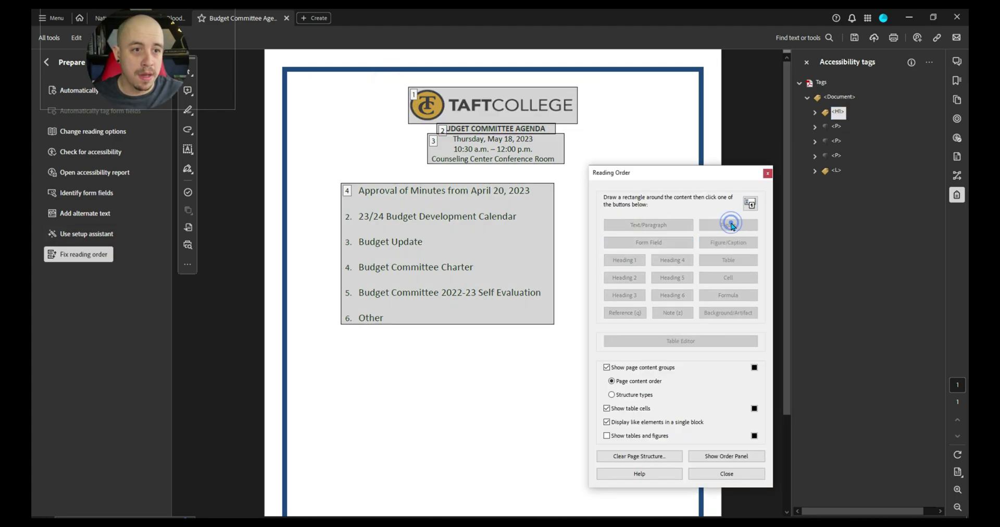
click(814, 112)
click(957, 99)
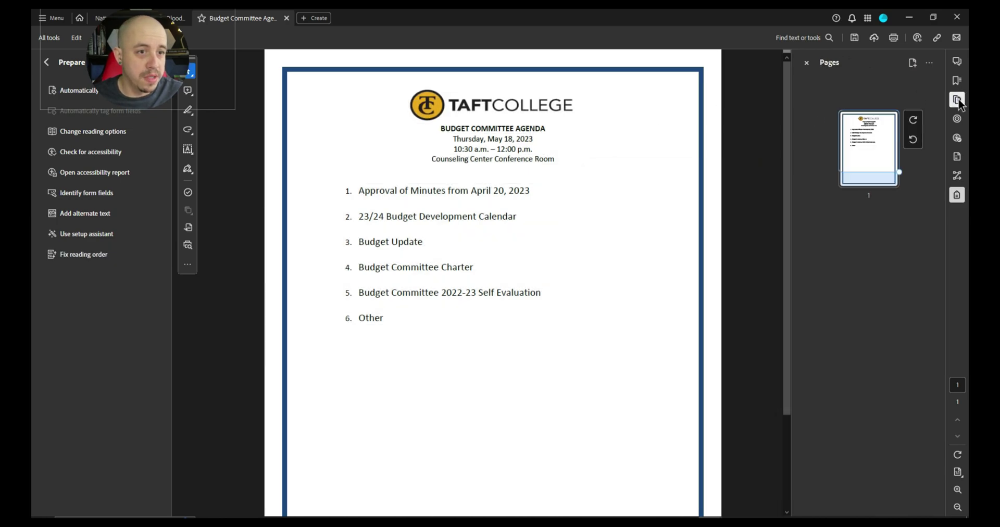
click(957, 119)
click(815, 127)
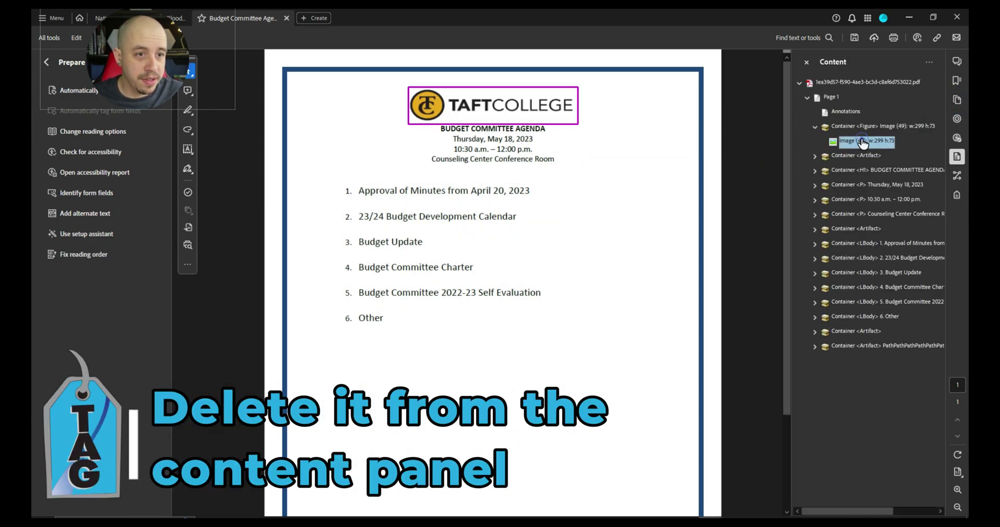
right_click(861, 140)
click(890, 227)
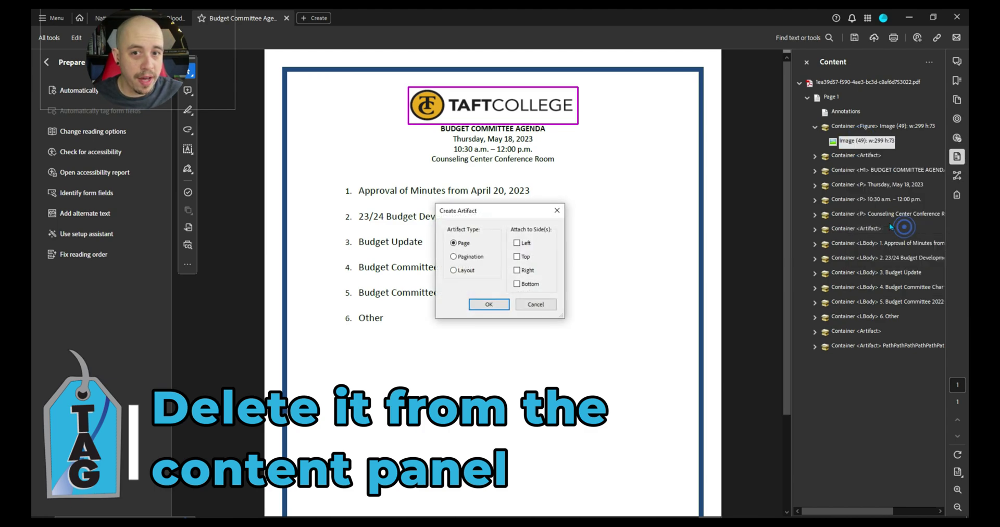
click(489, 305)
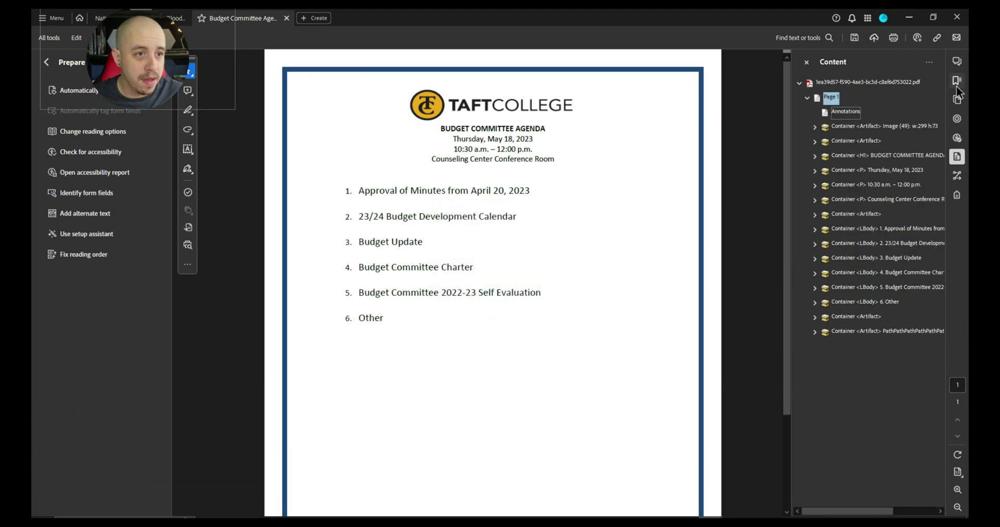
- Retag the logo region as Figure and give it the alt text 'Taft College Logo'
click(86, 255)
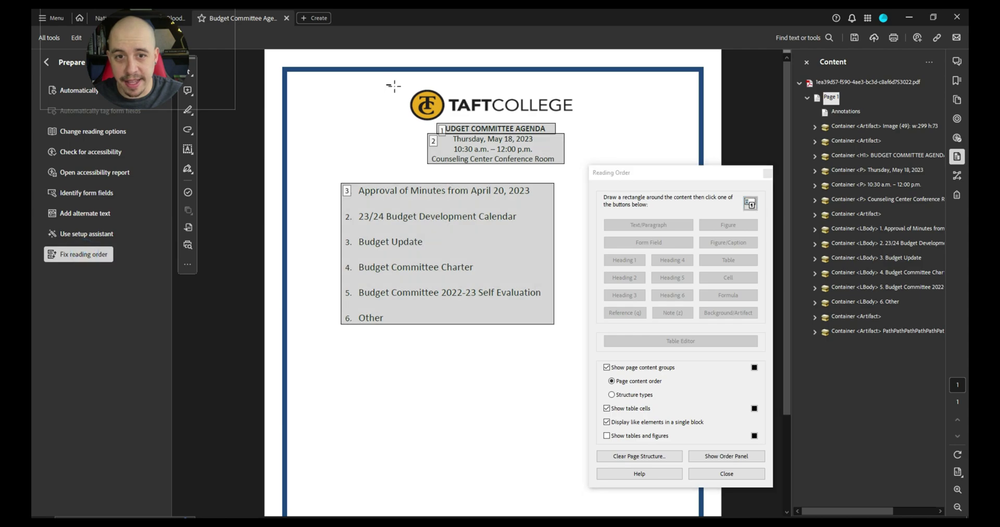
drag(386, 84, 597, 129)
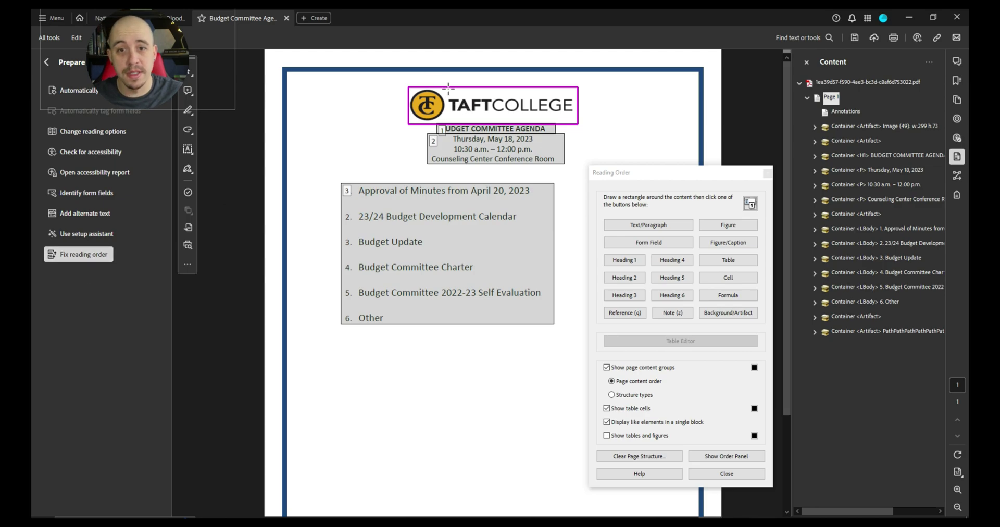
click(728, 225)
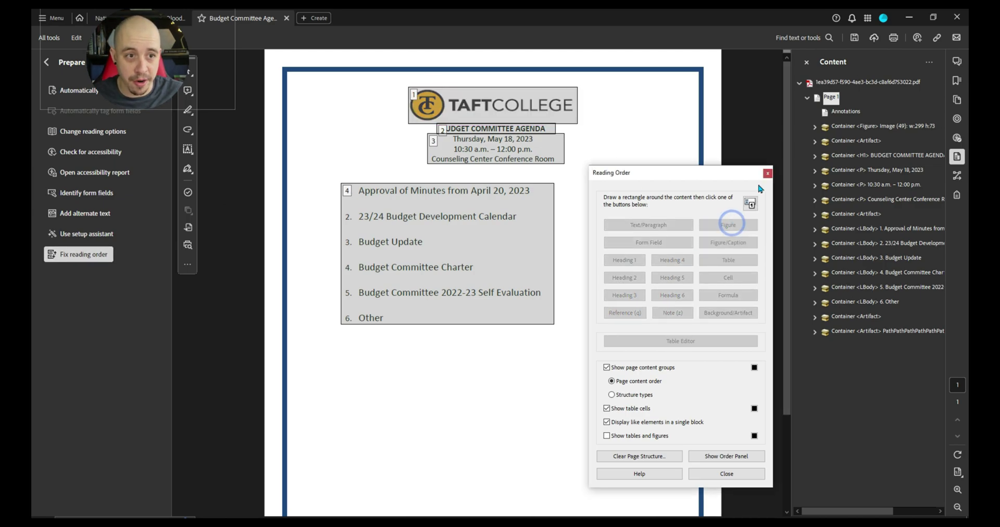
click(956, 195)
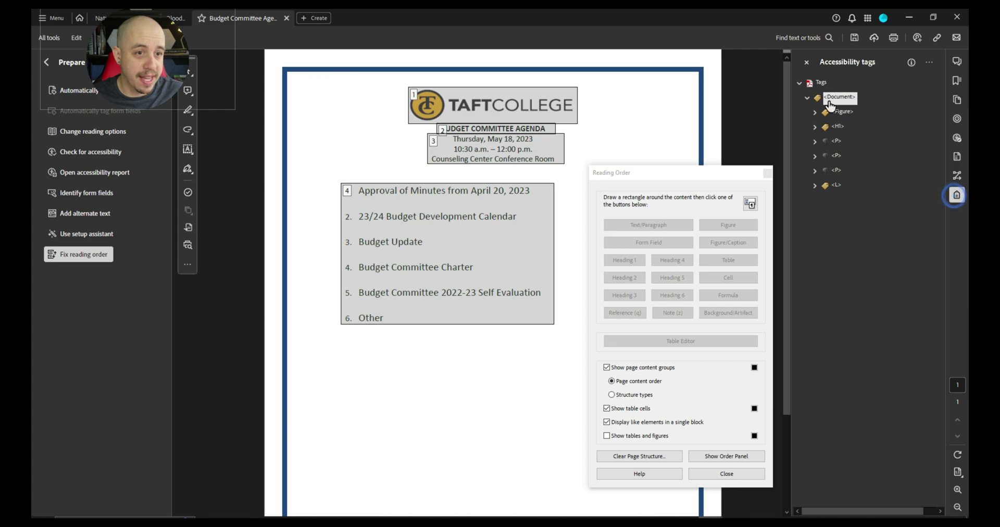
click(841, 111)
click(766, 172)
right_click(841, 112)
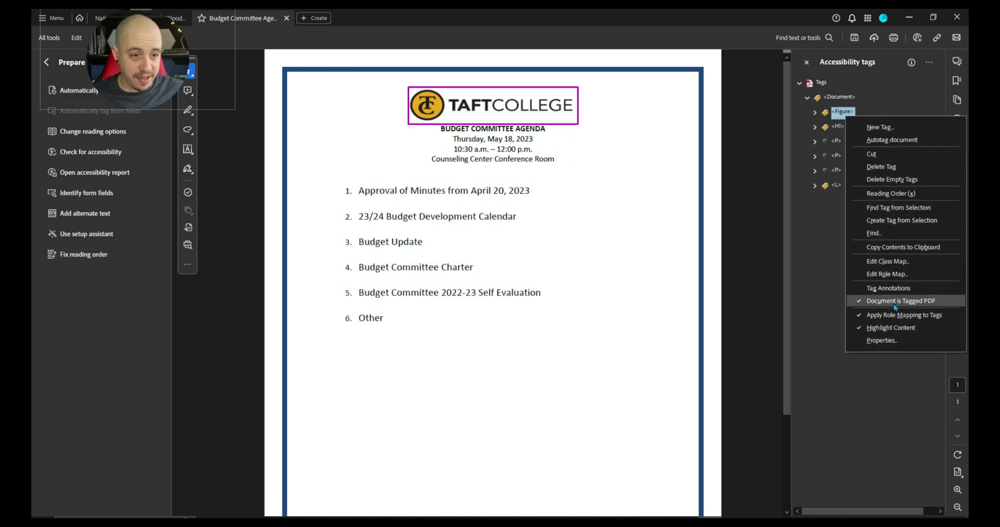
click(881, 340)
click(515, 237)
text(Taft College Logo)
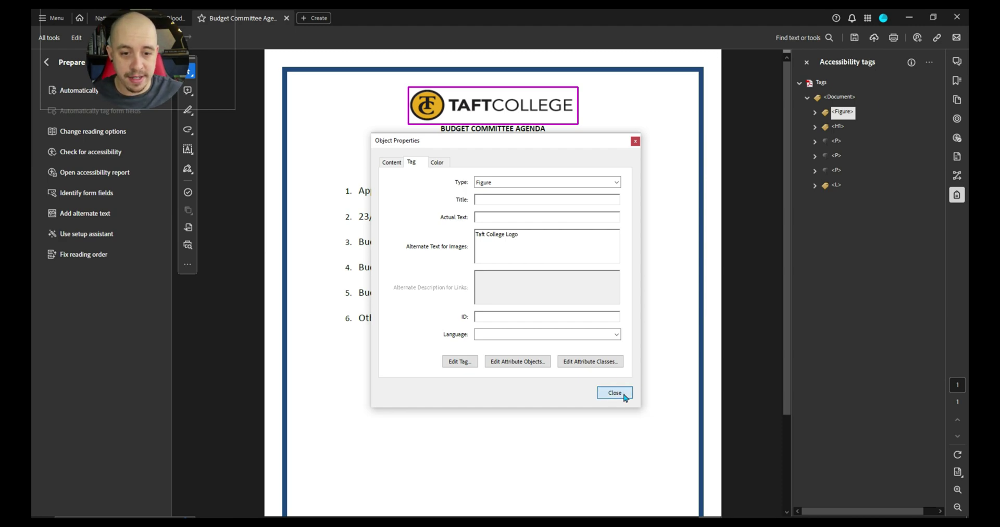
click(615, 392)
- Save the agenda and recheck it in PAC, reviewing Structure Elements (pass) and the Structure tree warning
click(852, 38)
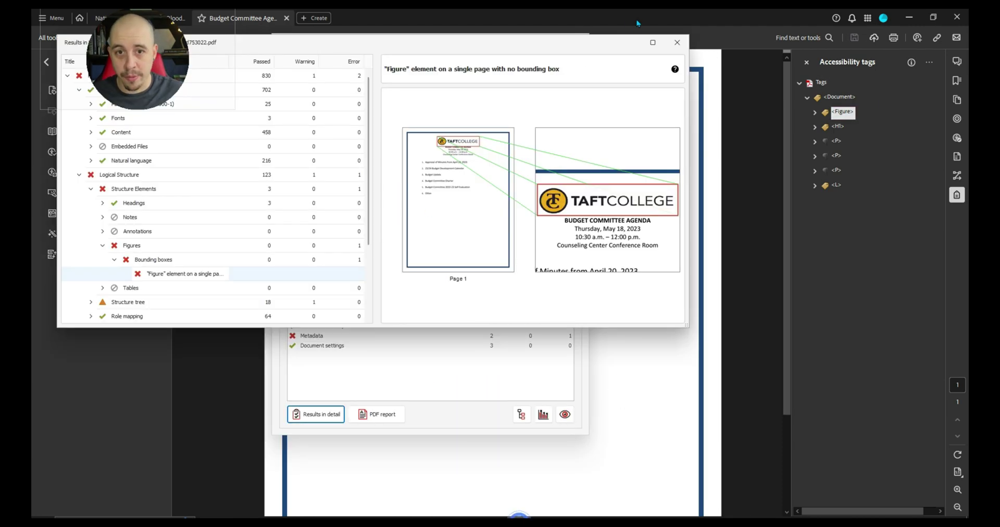
click(678, 44)
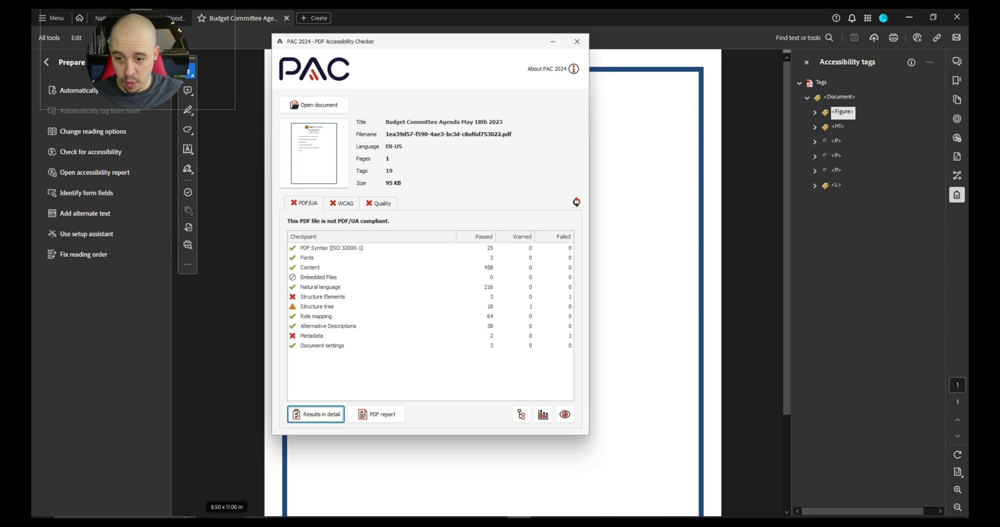
click(806, 118)
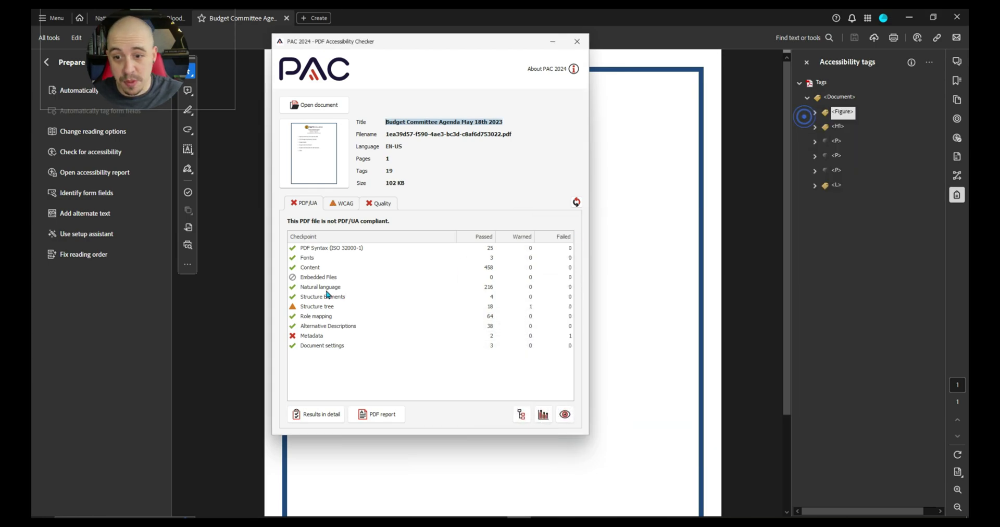
click(321, 297)
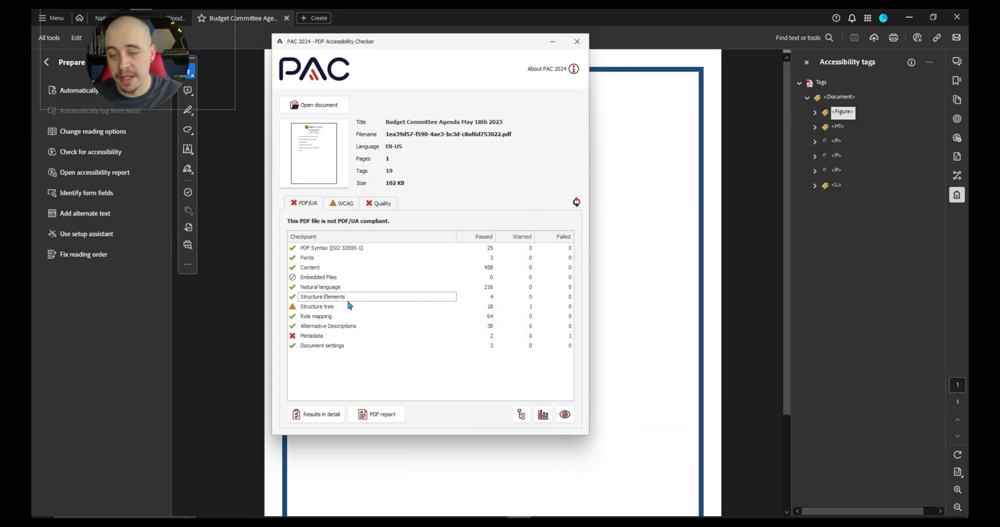
click(320, 306)
click(318, 414)
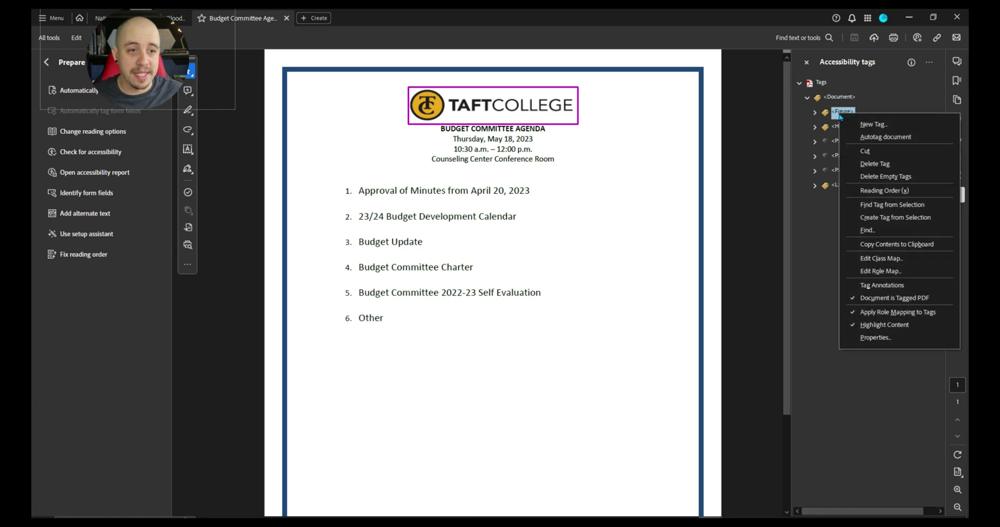
- Give the logo's Figure tag attribute dictionary a new Placement key set to Block
click(887, 338)
click(460, 361)
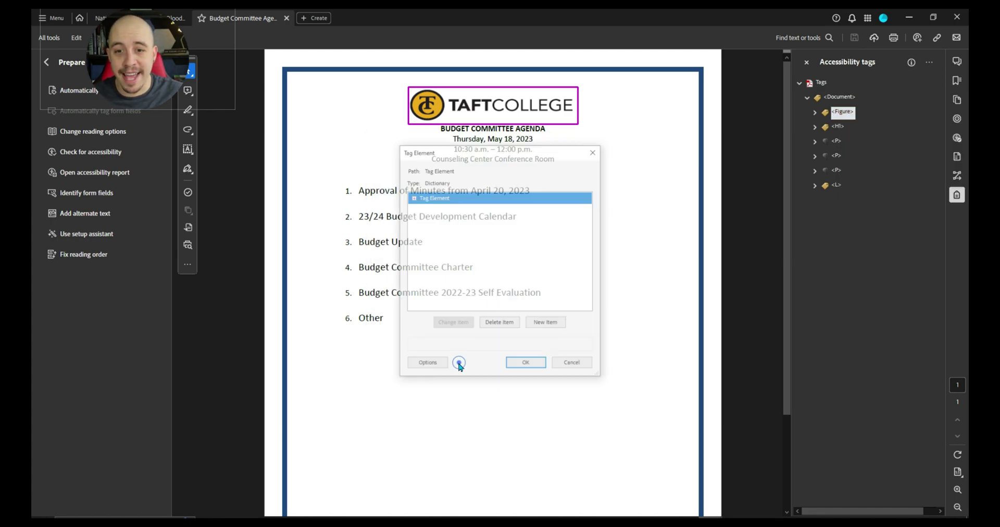
click(413, 197)
click(439, 209)
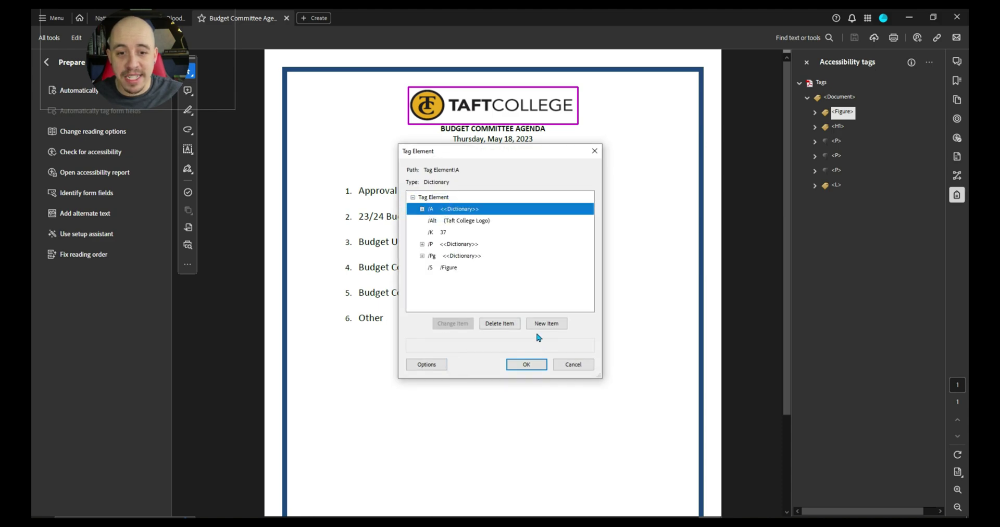
click(422, 210)
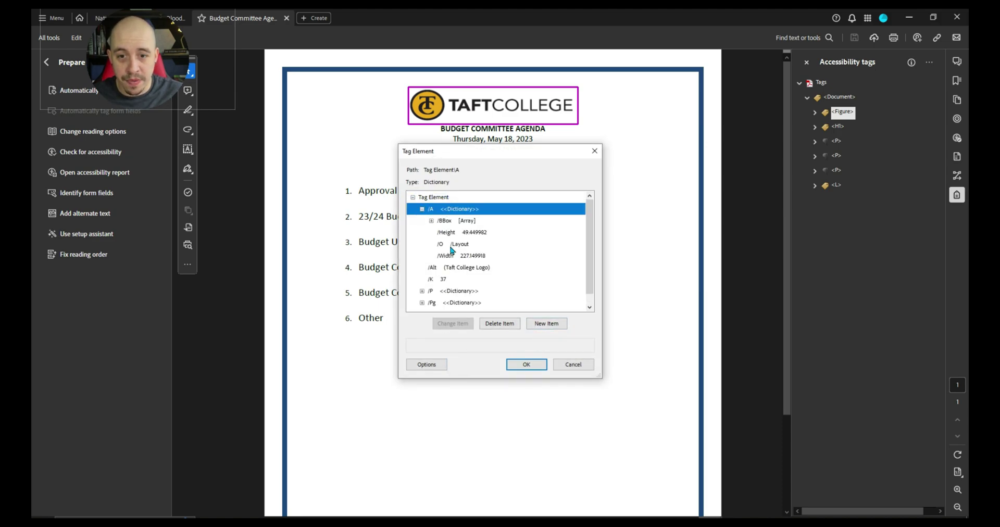
click(554, 324)
text(Block)
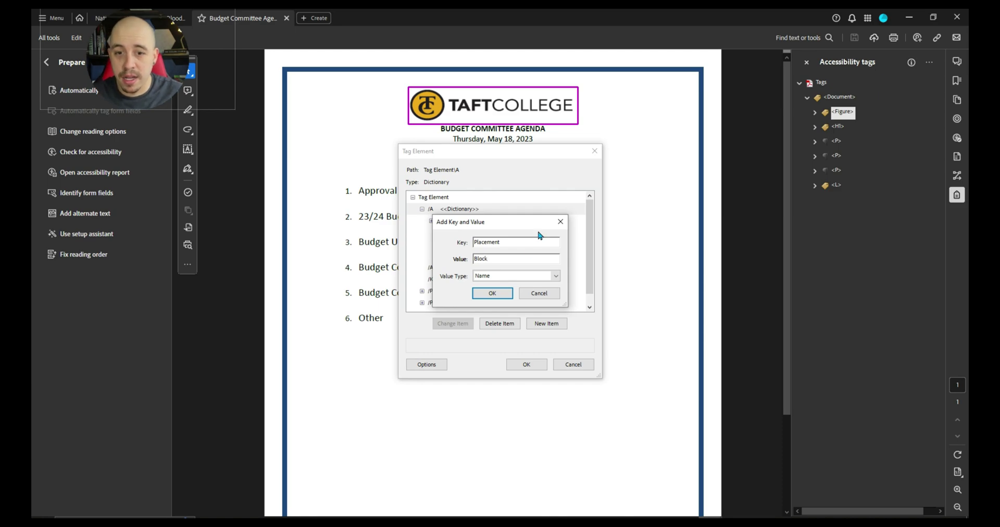
click(491, 293)
click(526, 364)
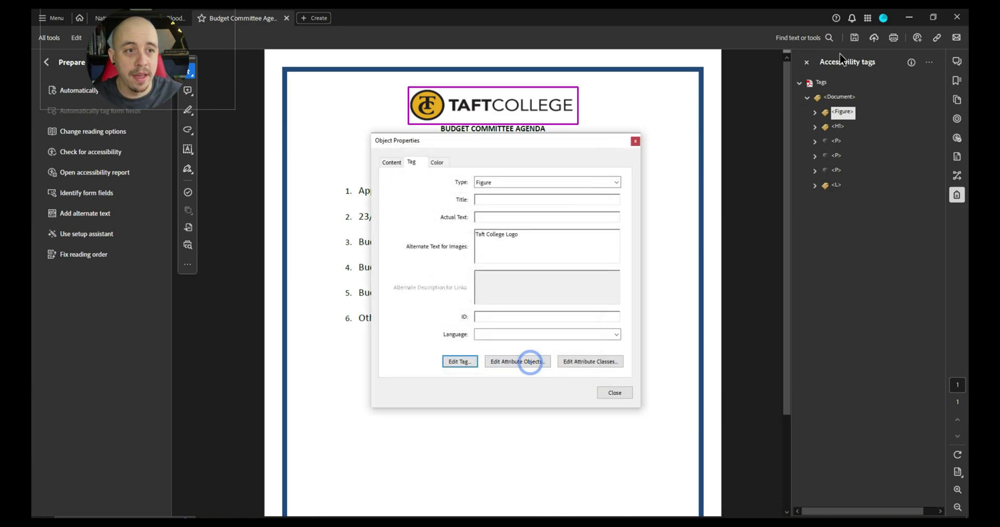
click(403, 520)
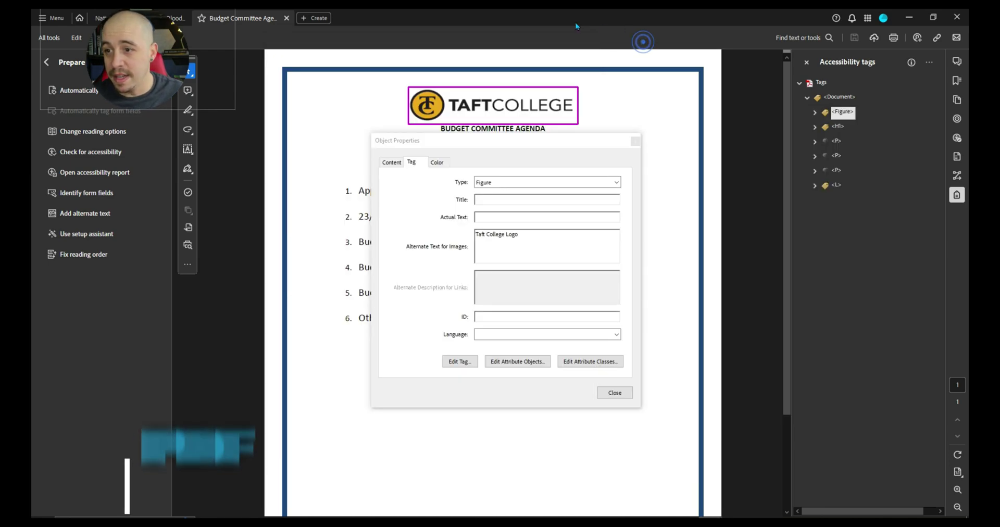
click(631, 142)
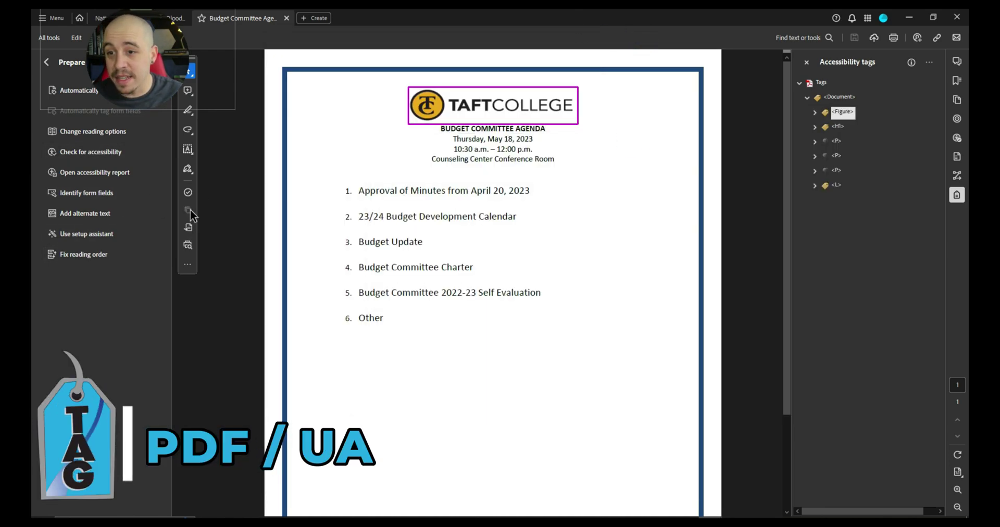
- Run the Preflight fixup 'Set PDF/UA-1 entry', found by searching 'ua', and save the agenda
click(188, 244)
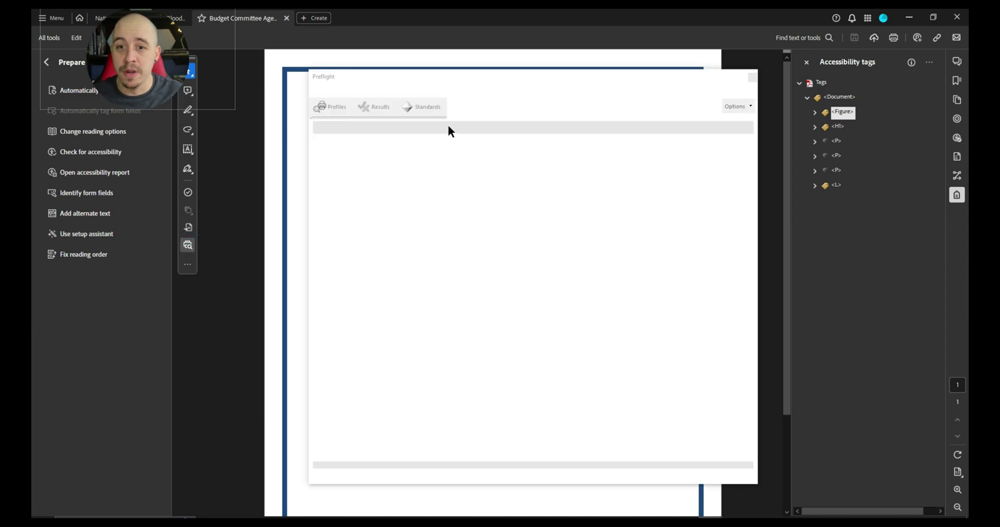
click(547, 125)
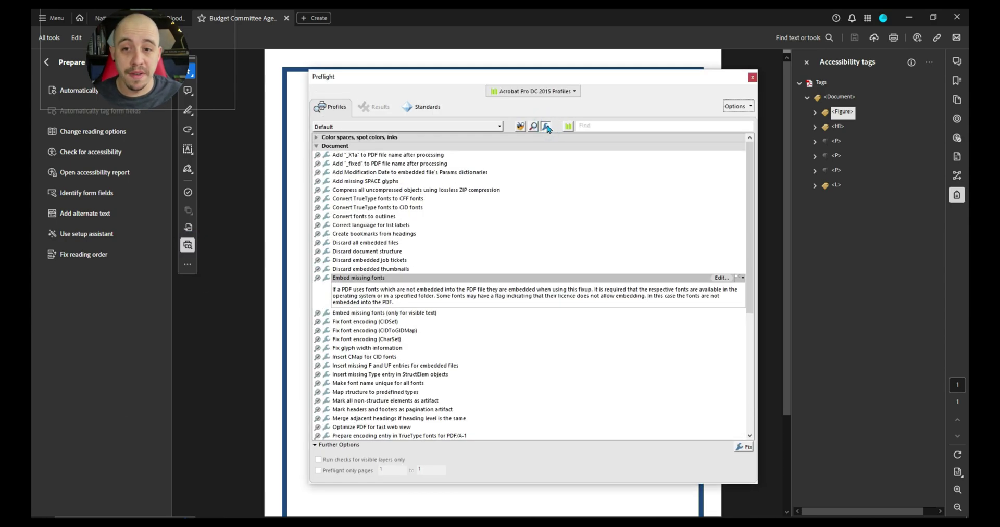
click(609, 127)
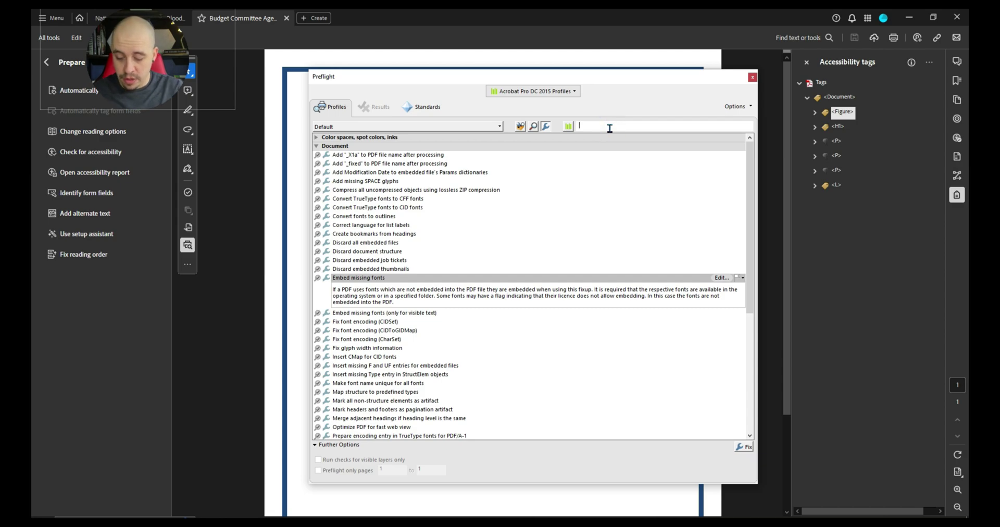
text(ua)
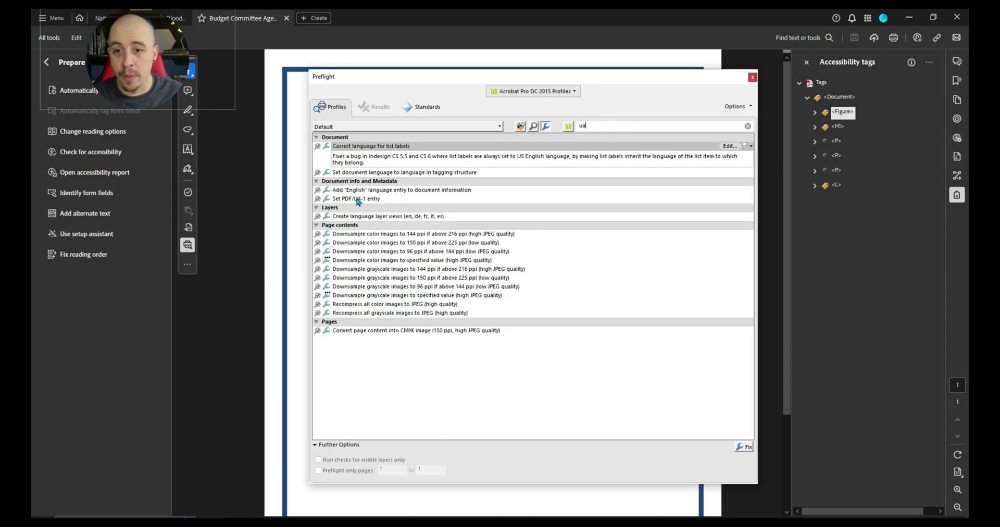
click(358, 200)
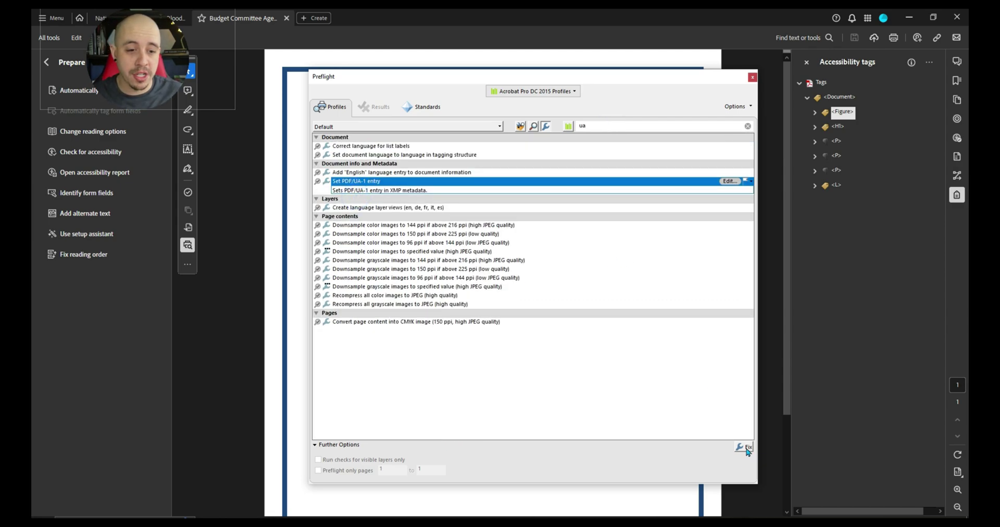
click(746, 447)
click(428, 271)
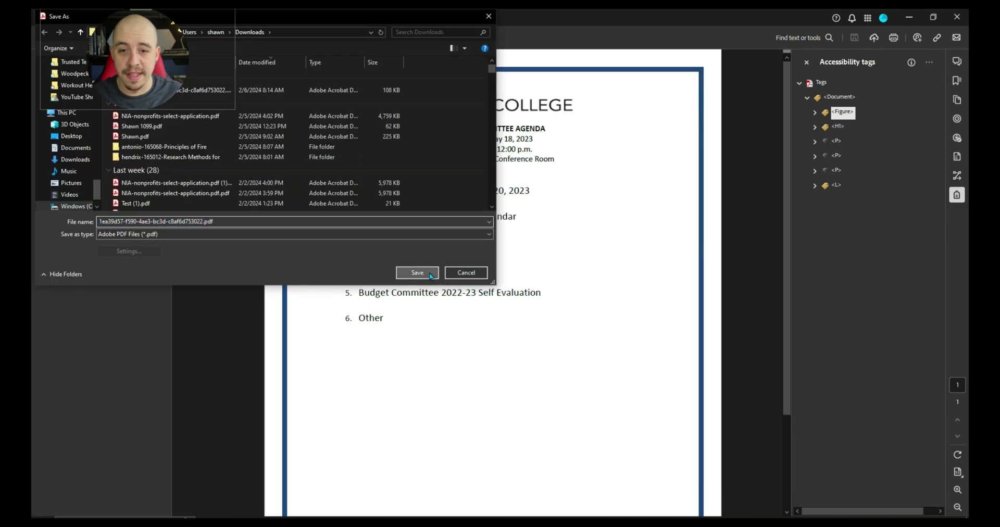
- Overwrite the existing agenda file and confirm PAC 2024 now passes PDF/UA and WCAG
click(531, 268)
click(750, 76)
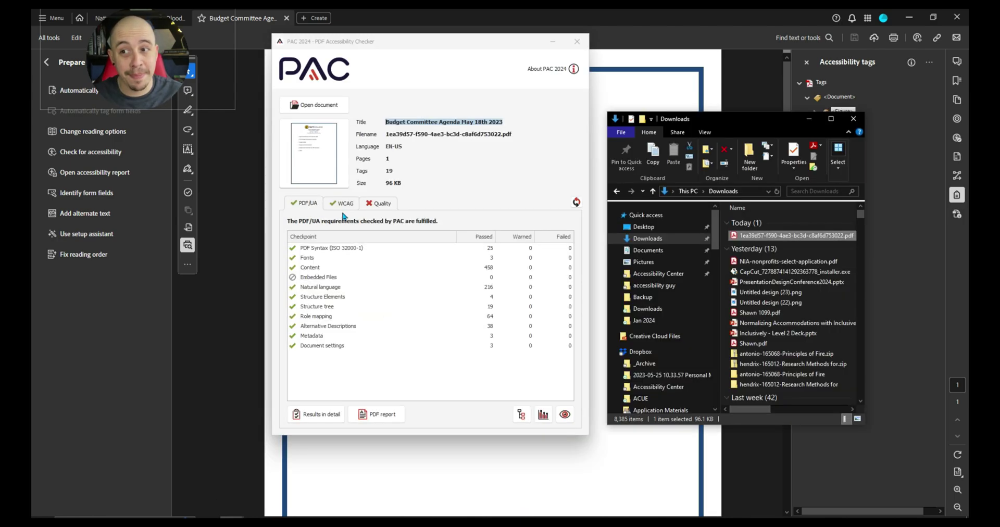
click(384, 210)
click(850, 118)
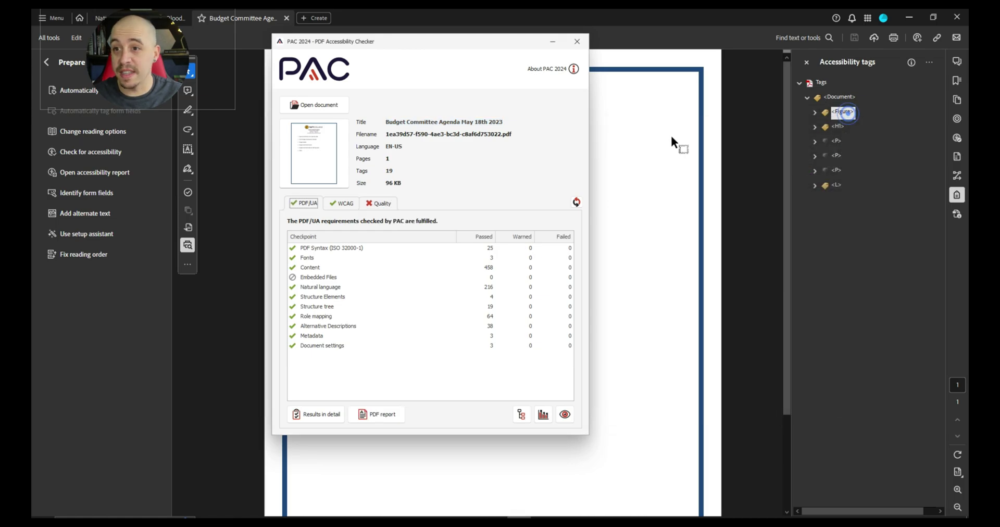
click(670, 133)
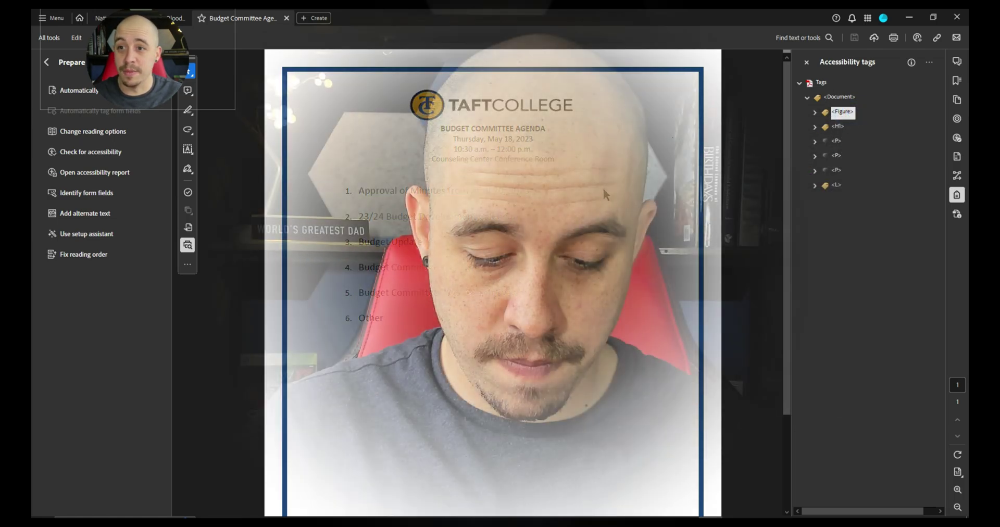